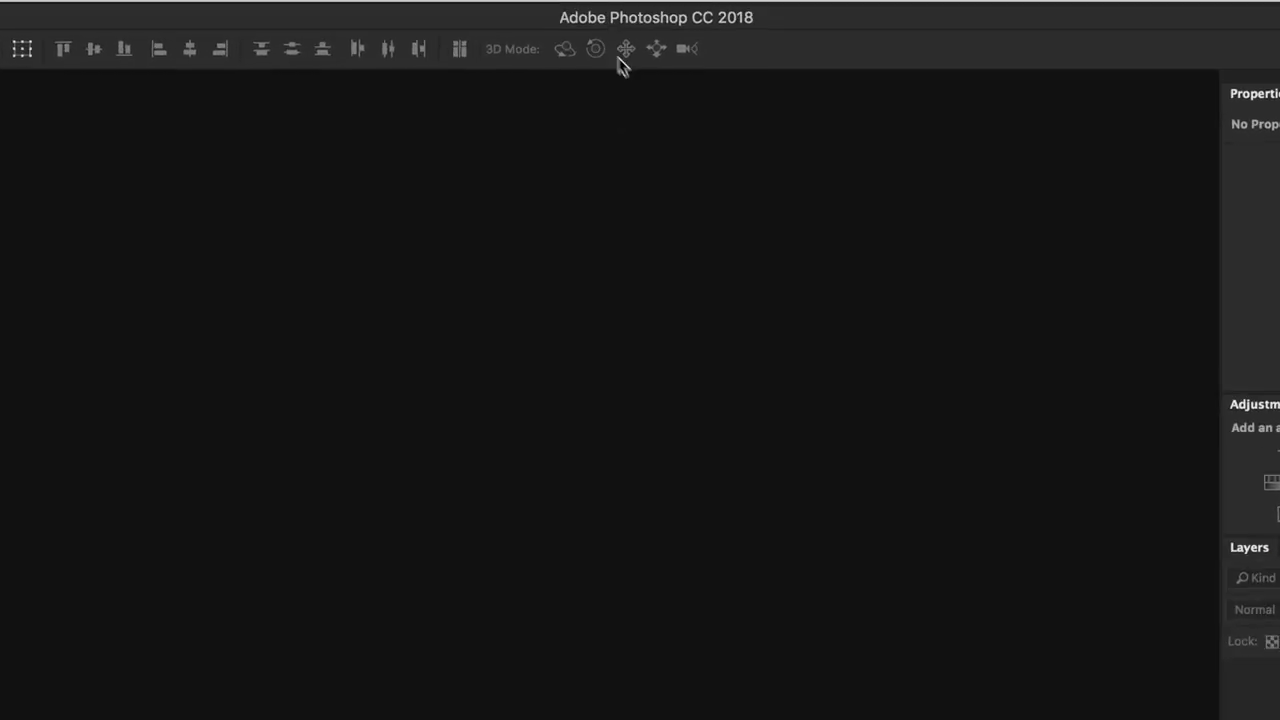
# Open Pro Workflow X from Window > Extensions and drag the panel out to float over the canvas.
pyautogui.click(586, 6)
pyautogui.moveTo(682, 128)
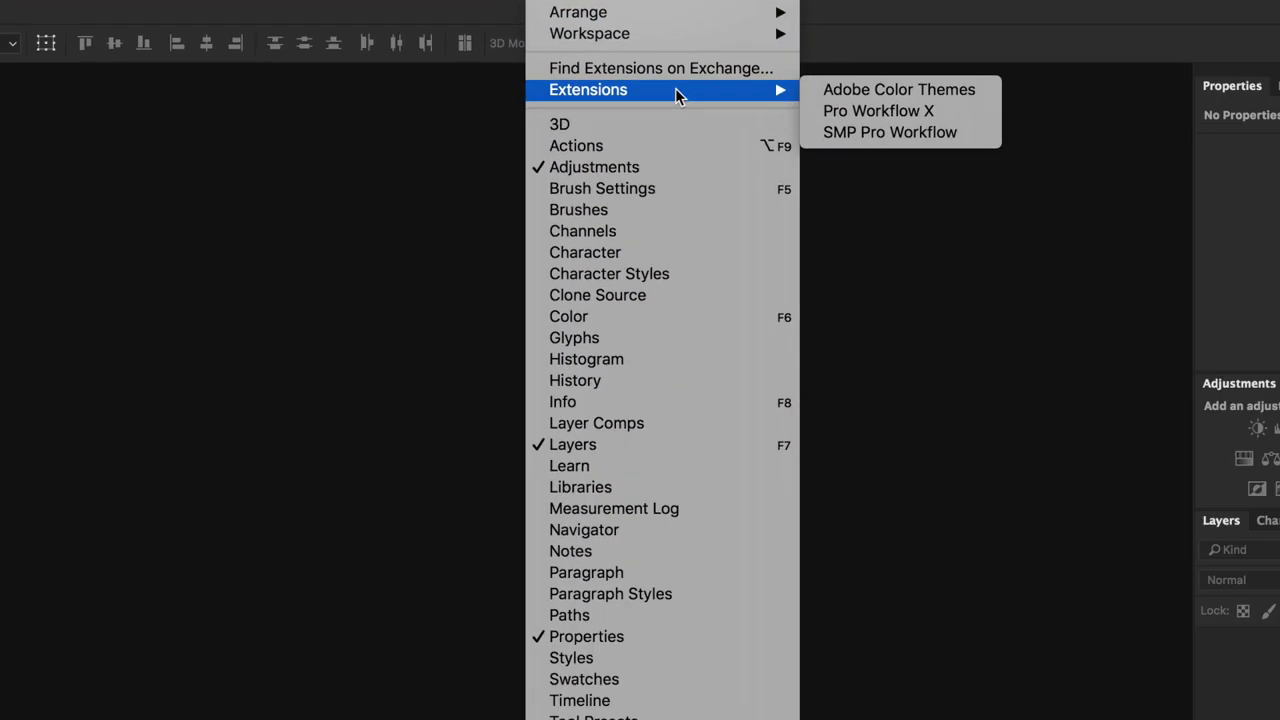
pyautogui.click(940, 111)
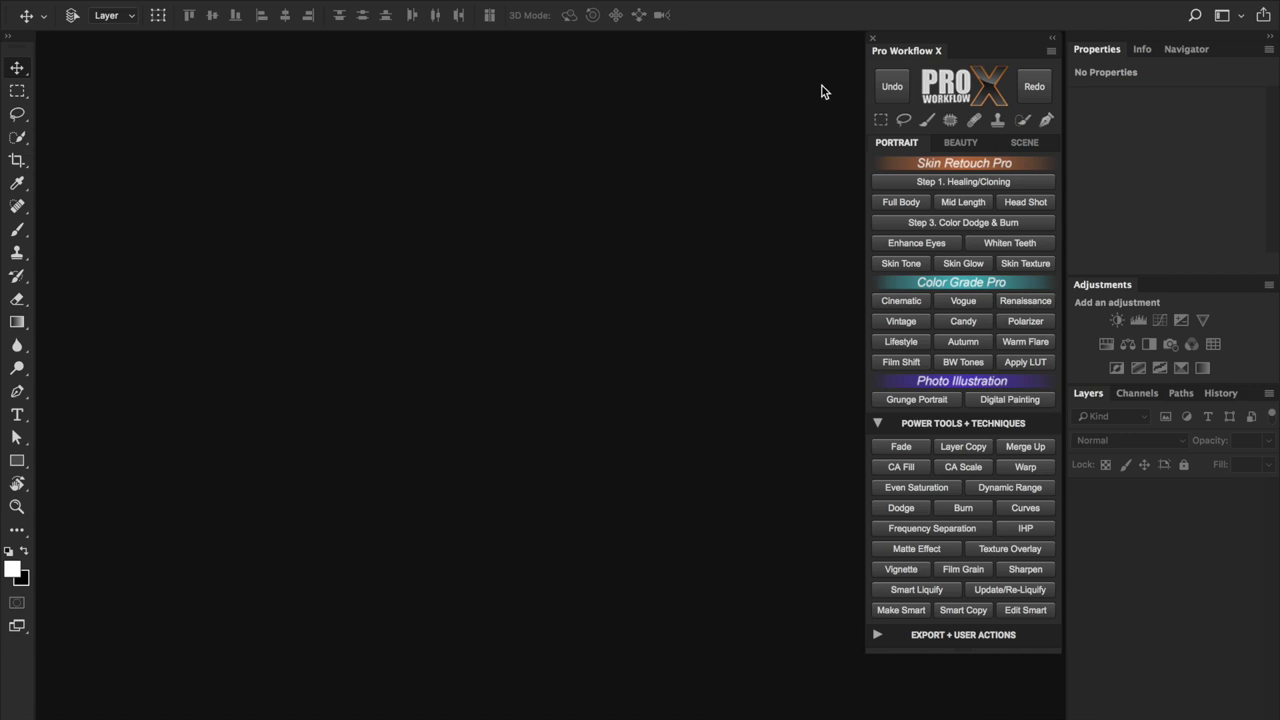
pyautogui.moveTo(925, 50)
pyautogui.mouseDown()
pyautogui.moveTo(555, 132)
pyautogui.moveTo(175, 88)
pyautogui.moveTo(842, 120)
pyautogui.moveTo(929, 46)
pyautogui.moveTo(927, 58)
pyautogui.mouseUp()
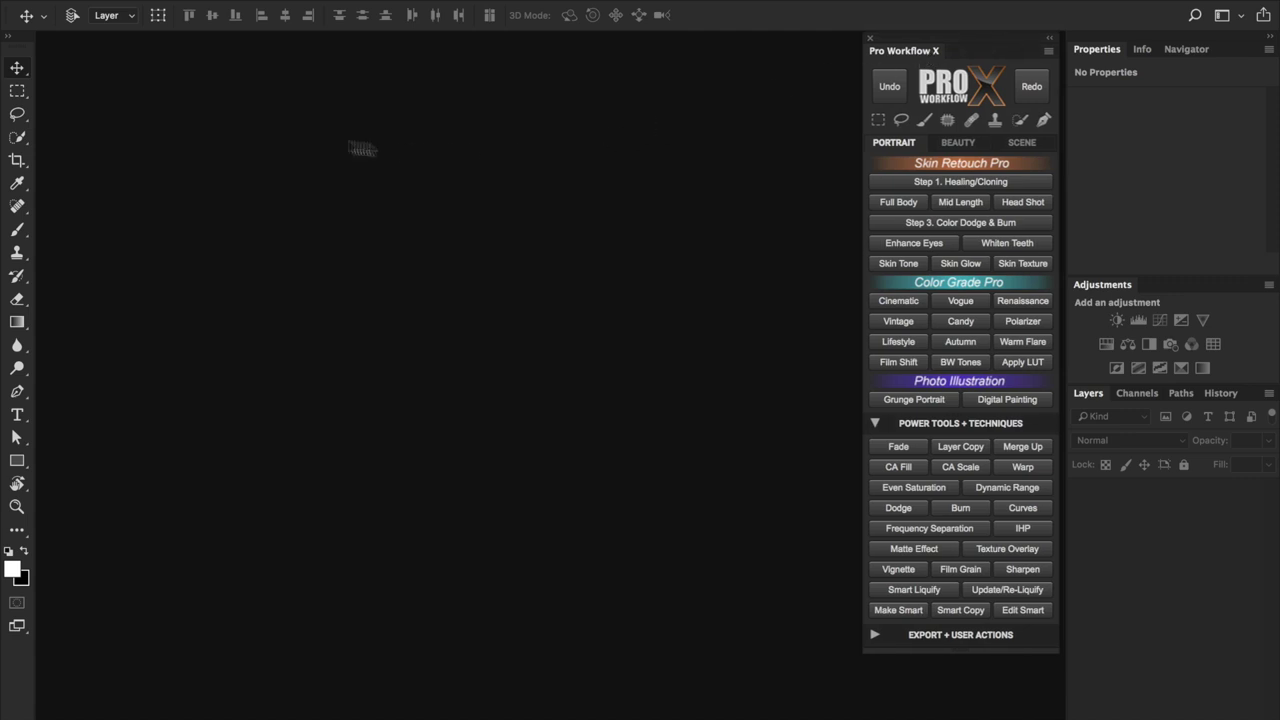
pyautogui.click(88, 1)
pyautogui.moveTo(120, 25)
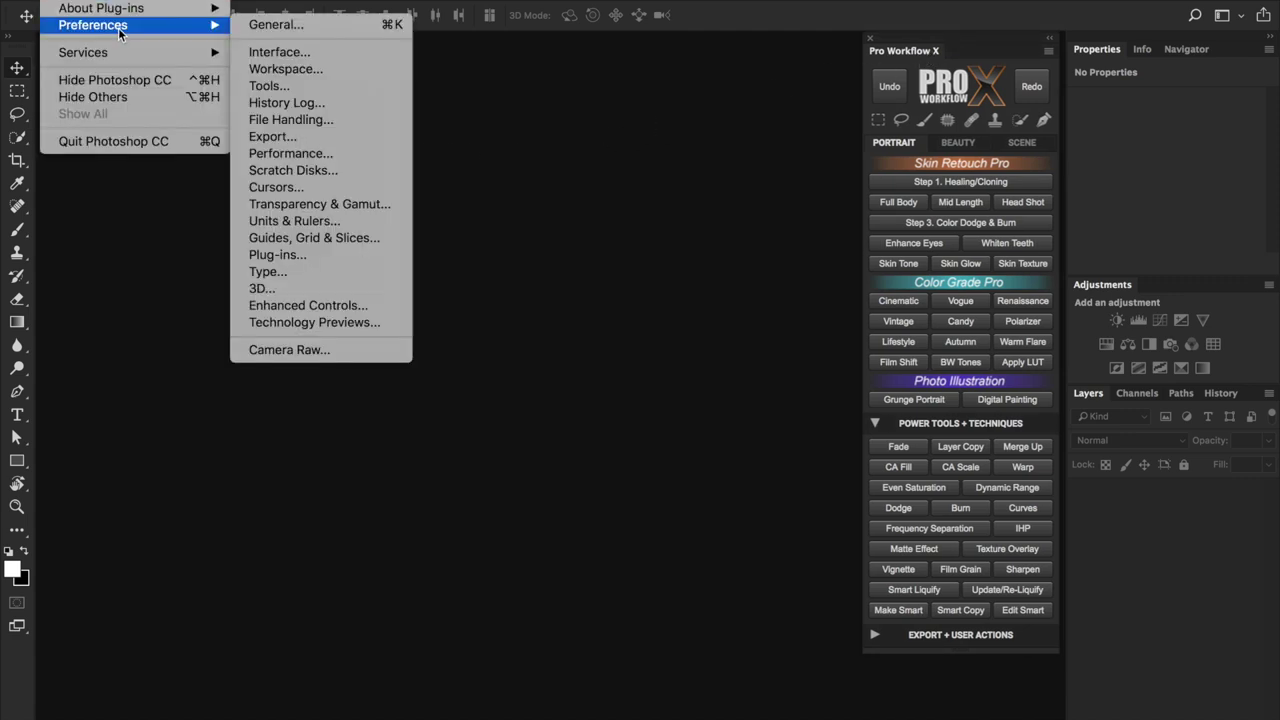
pyautogui.click(302, 54)
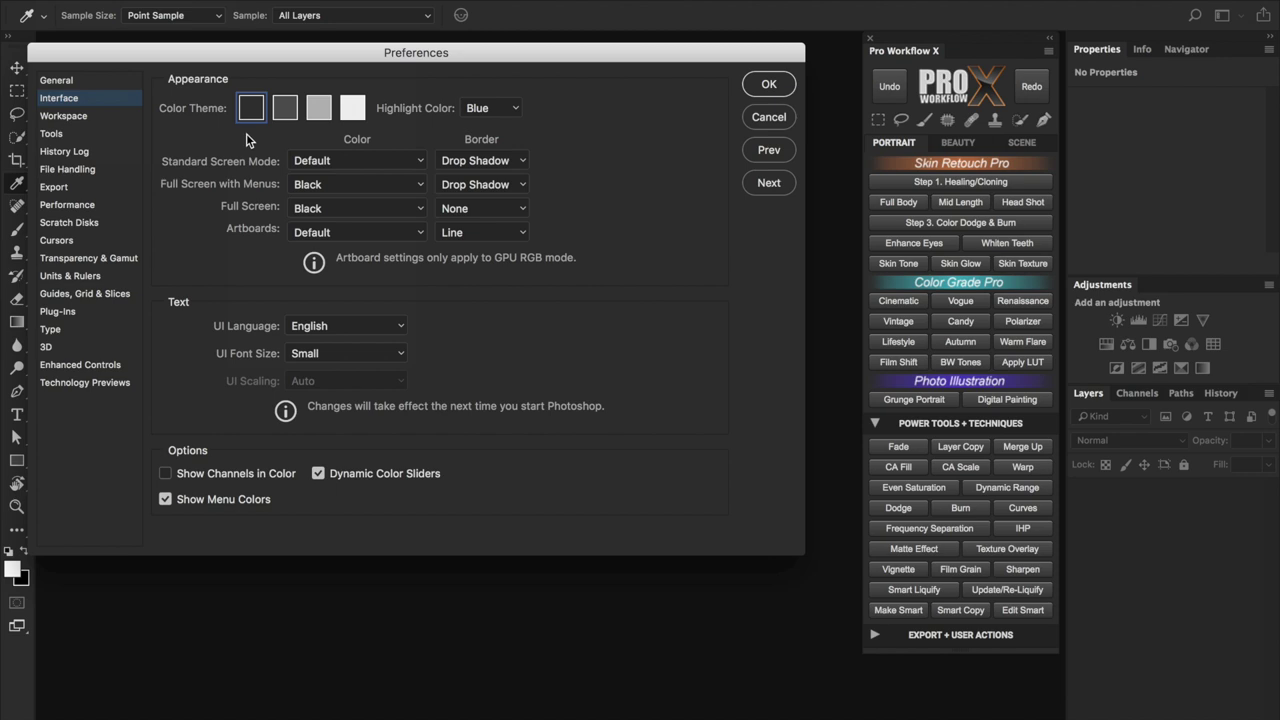
pyautogui.click(352, 112)
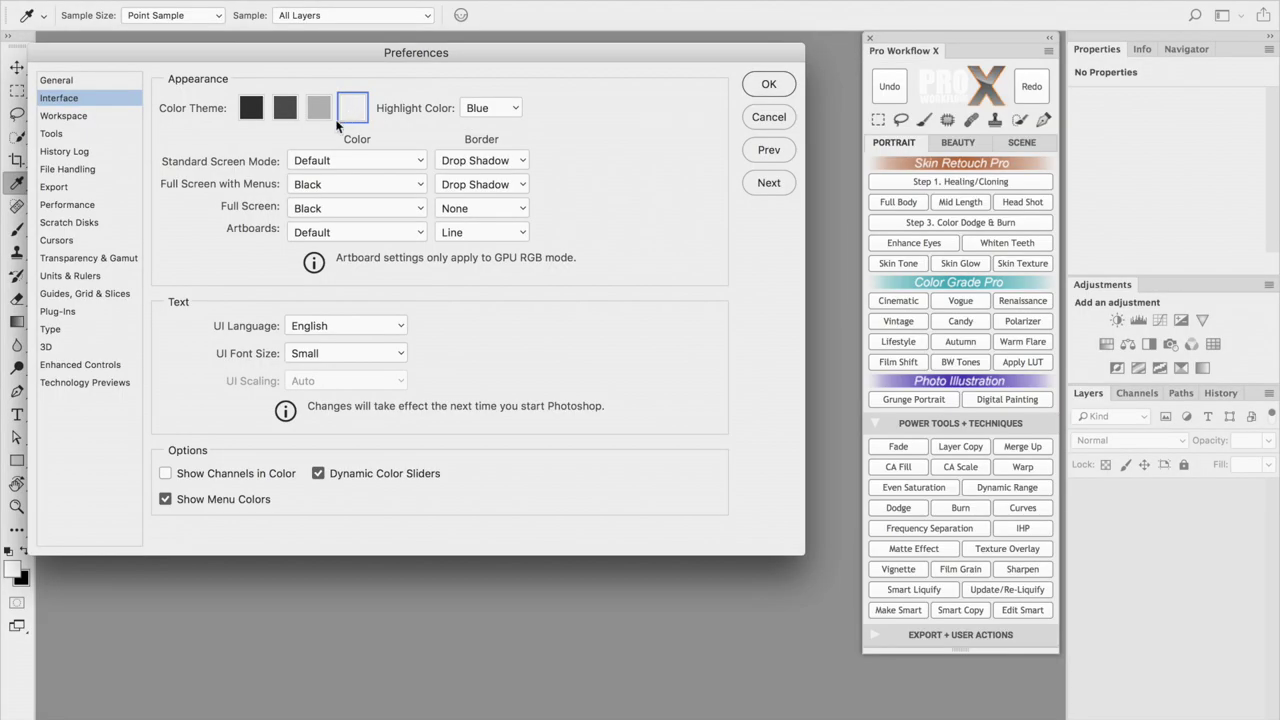
pyautogui.click(318, 113)
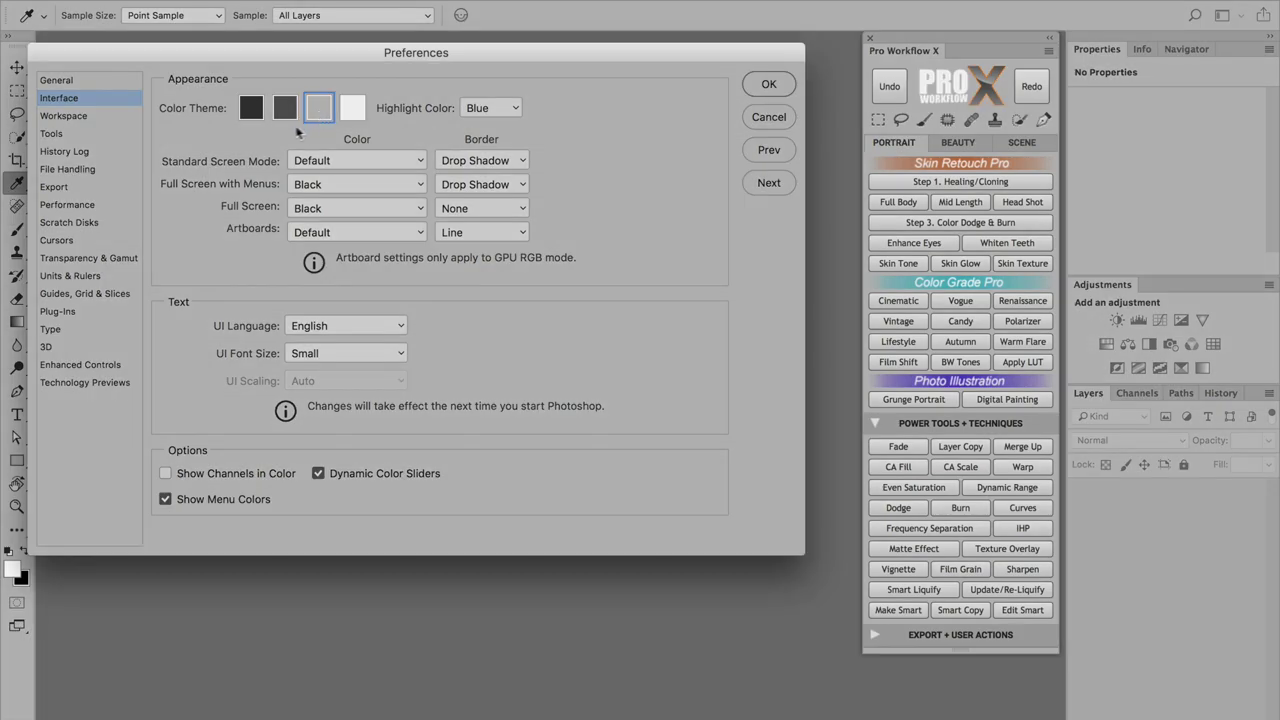
pyautogui.click(285, 116)
pyautogui.click(252, 115)
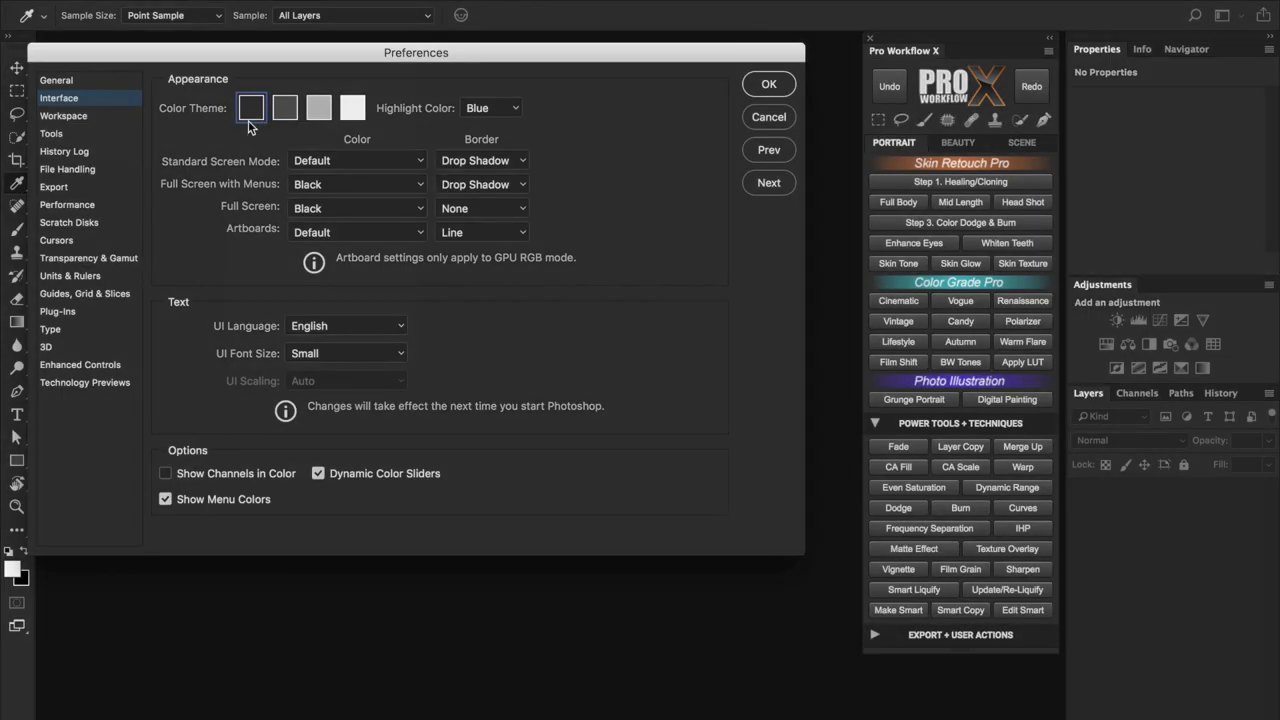
pyautogui.click(769, 86)
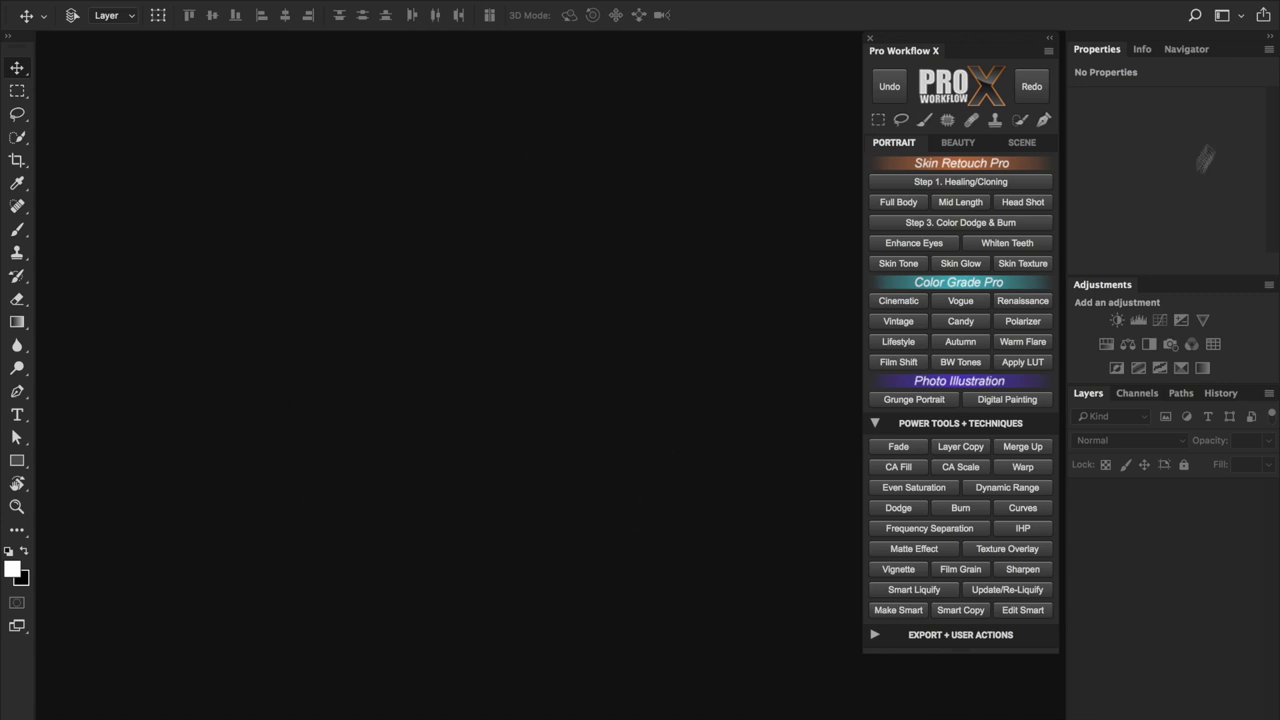
# Choose the ProWorkflow X workspace from the workspace switcher.
pyautogui.click(1226, 16)
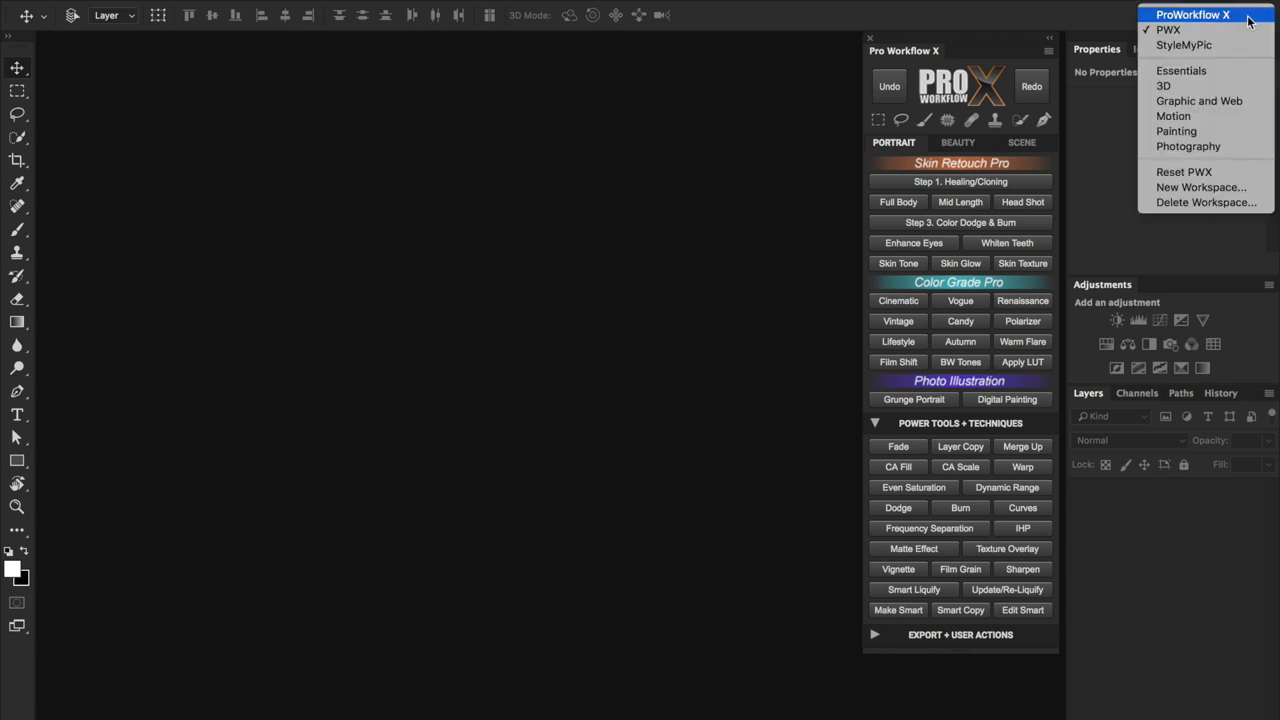
pyautogui.click(1247, 17)
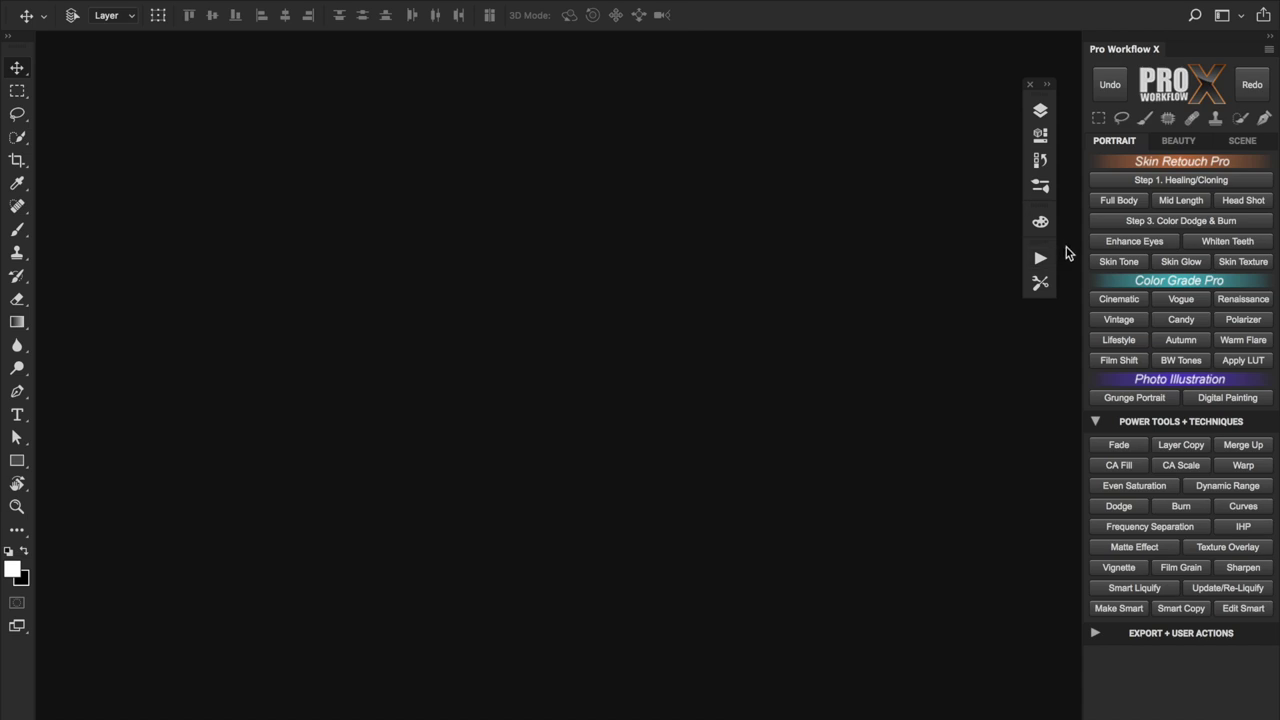
# Expand the Layers and Properties panels from the collapsed dock, then collapse them again.
pyautogui.click(1041, 112)
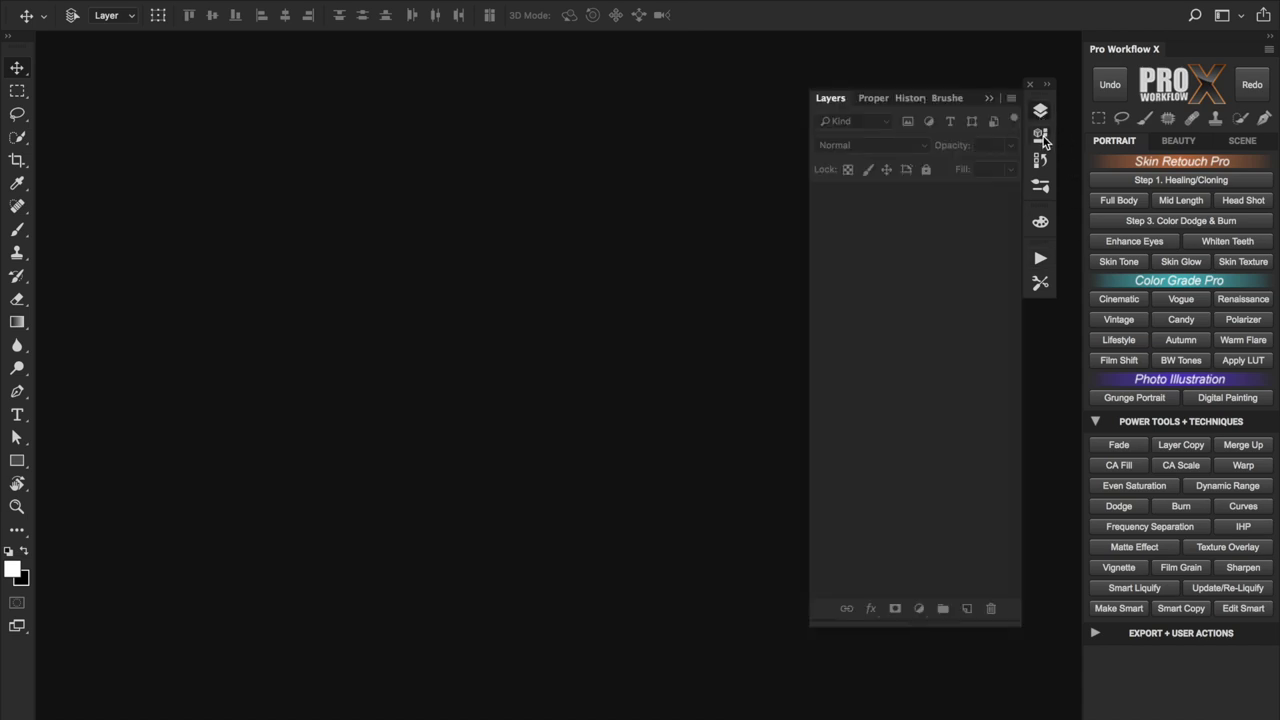
pyautogui.click(1041, 137)
pyautogui.click(1041, 137)
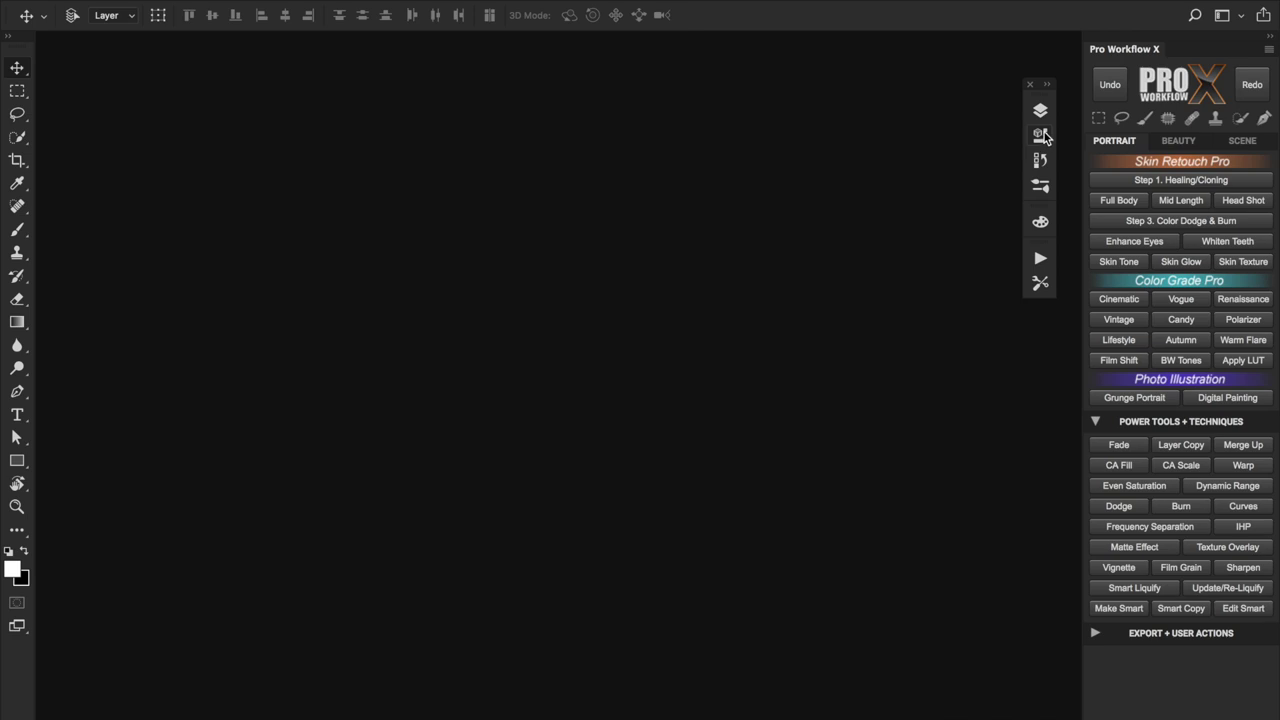
# Close the Actions and Tool Presets tab group from the Tool Presets panel menu.
pyautogui.click(1039, 261)
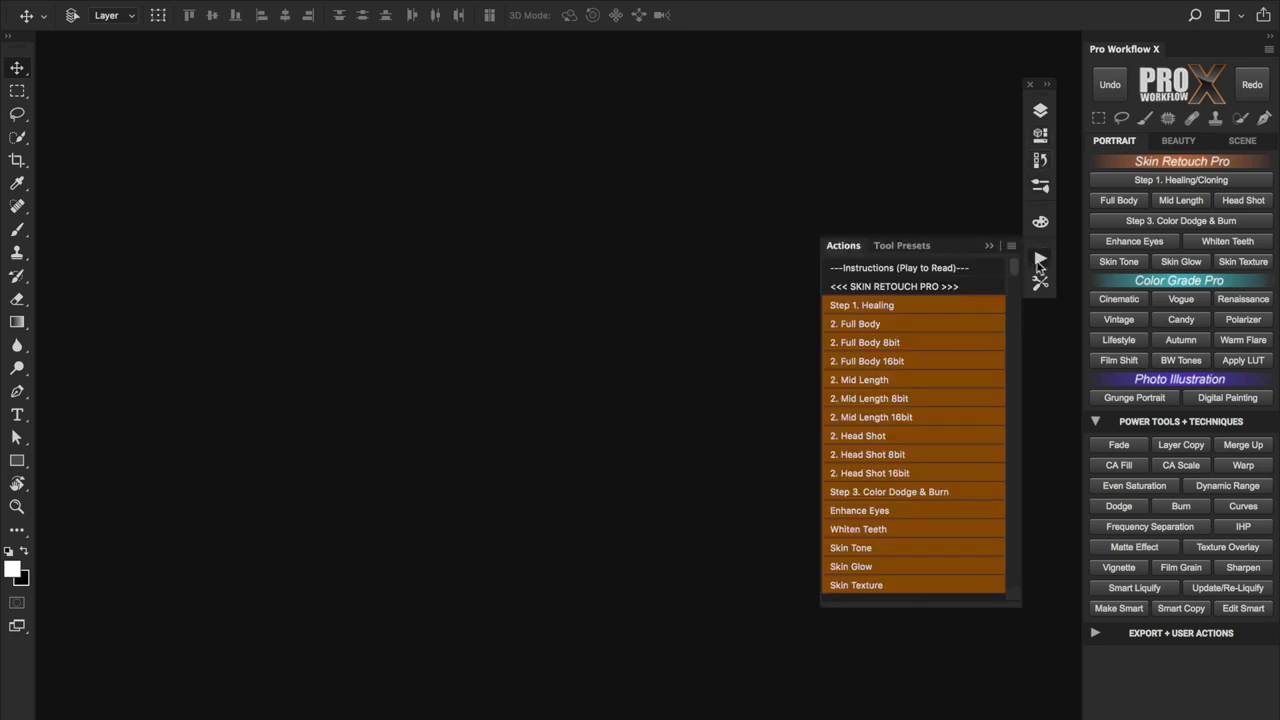
pyautogui.moveTo(1015, 268)
pyautogui.mouseDown()
pyautogui.moveTo(1016, 318)
pyautogui.moveTo(1014, 262)
pyautogui.mouseUp()
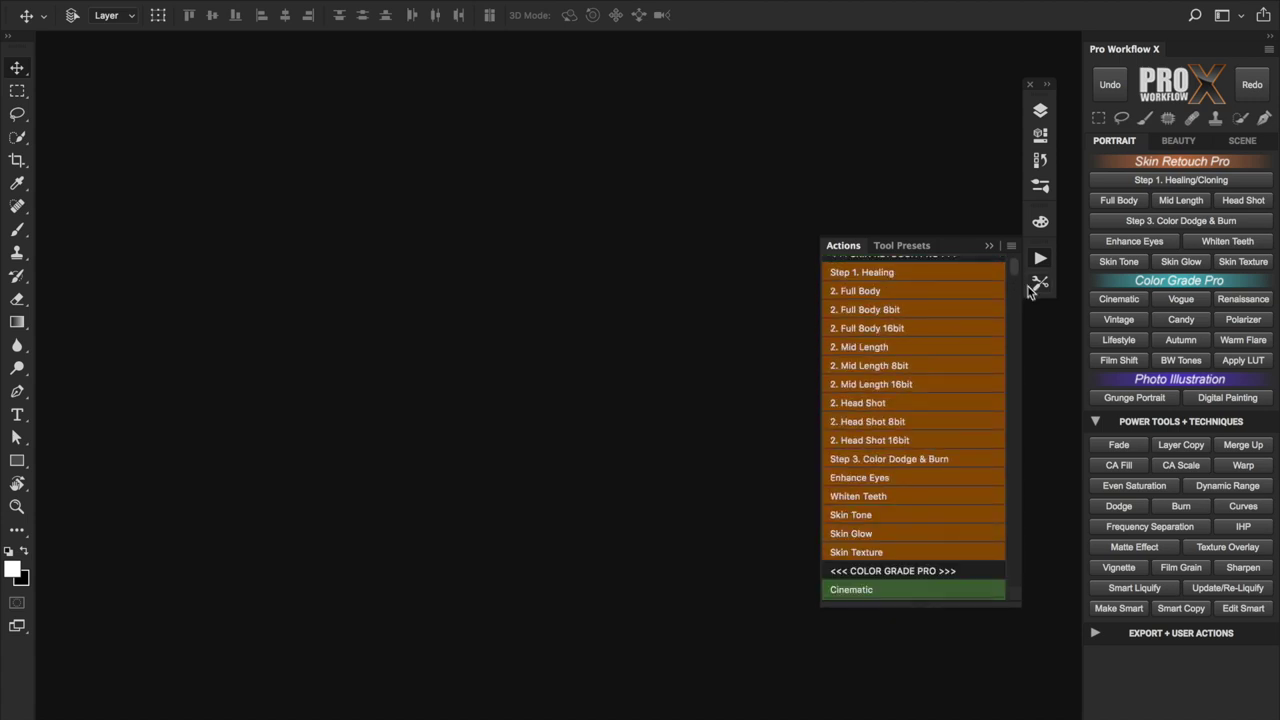
pyautogui.click(1038, 286)
pyautogui.scroll(-2, 1015, 320)
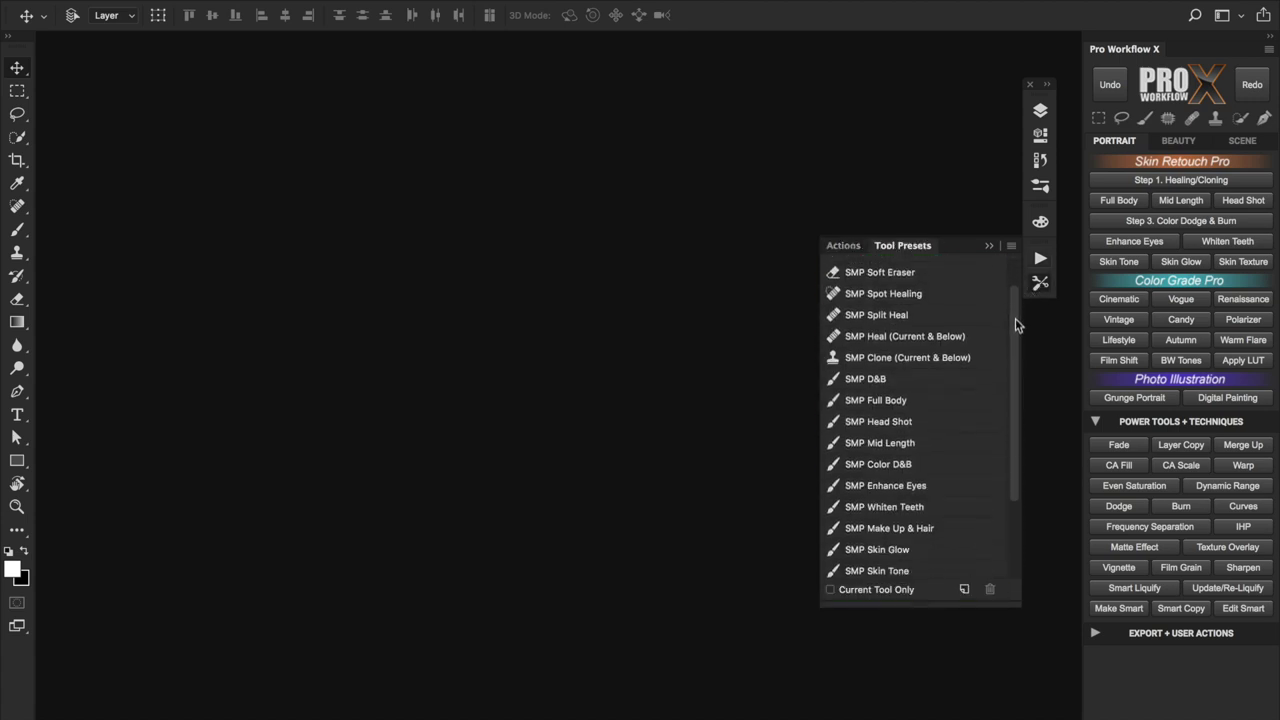
pyautogui.scroll(-1, 1015, 322)
pyautogui.scroll(3, 1015, 326)
pyautogui.click(1010, 246)
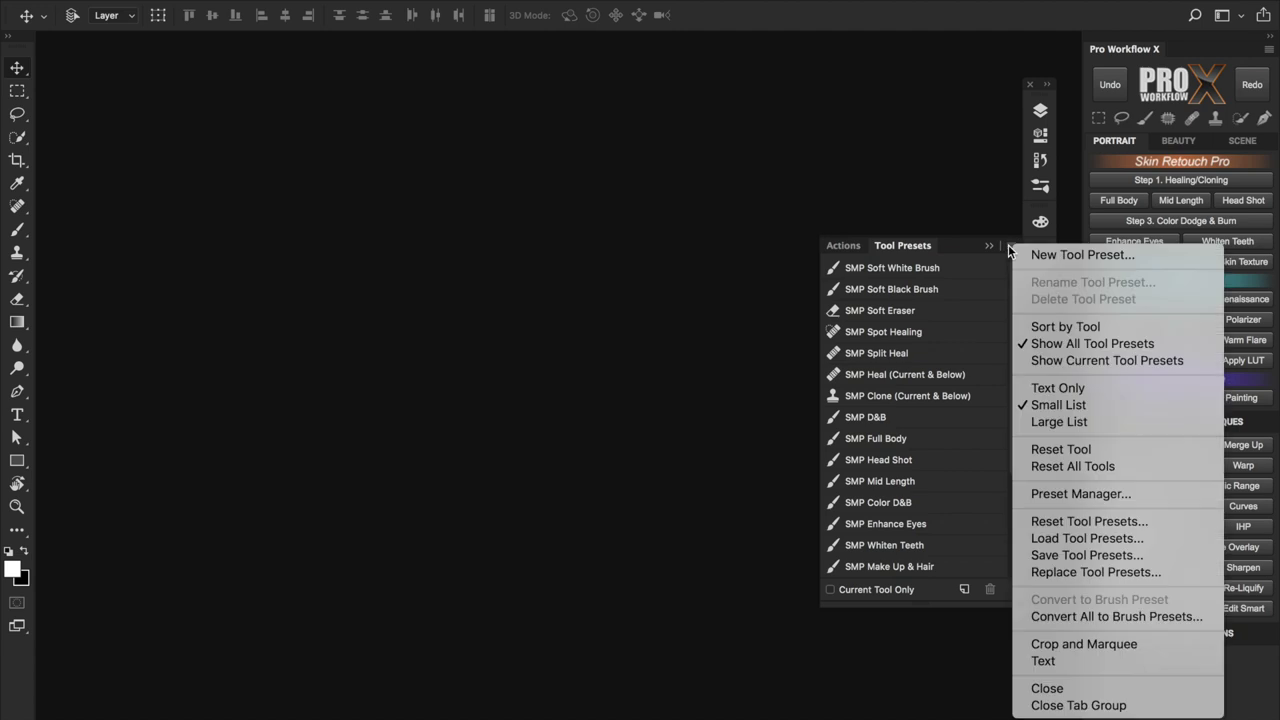
pyautogui.click(1050, 705)
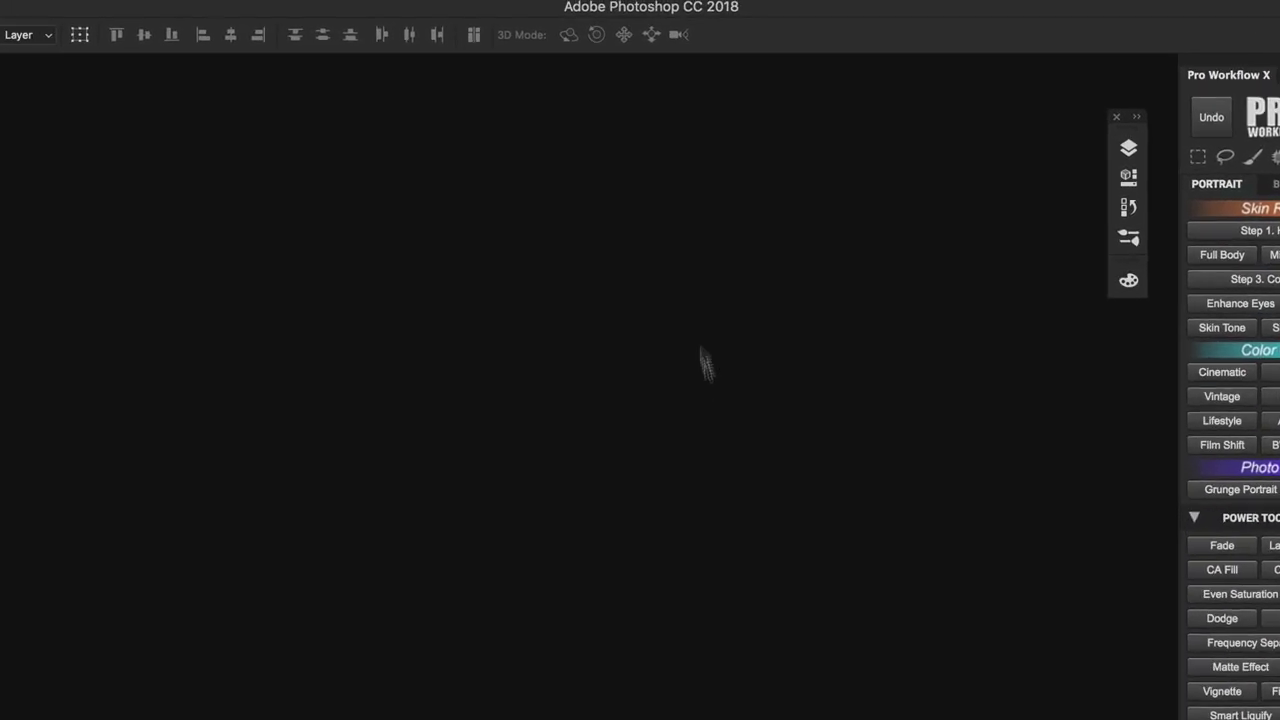
pyautogui.click(571, 17)
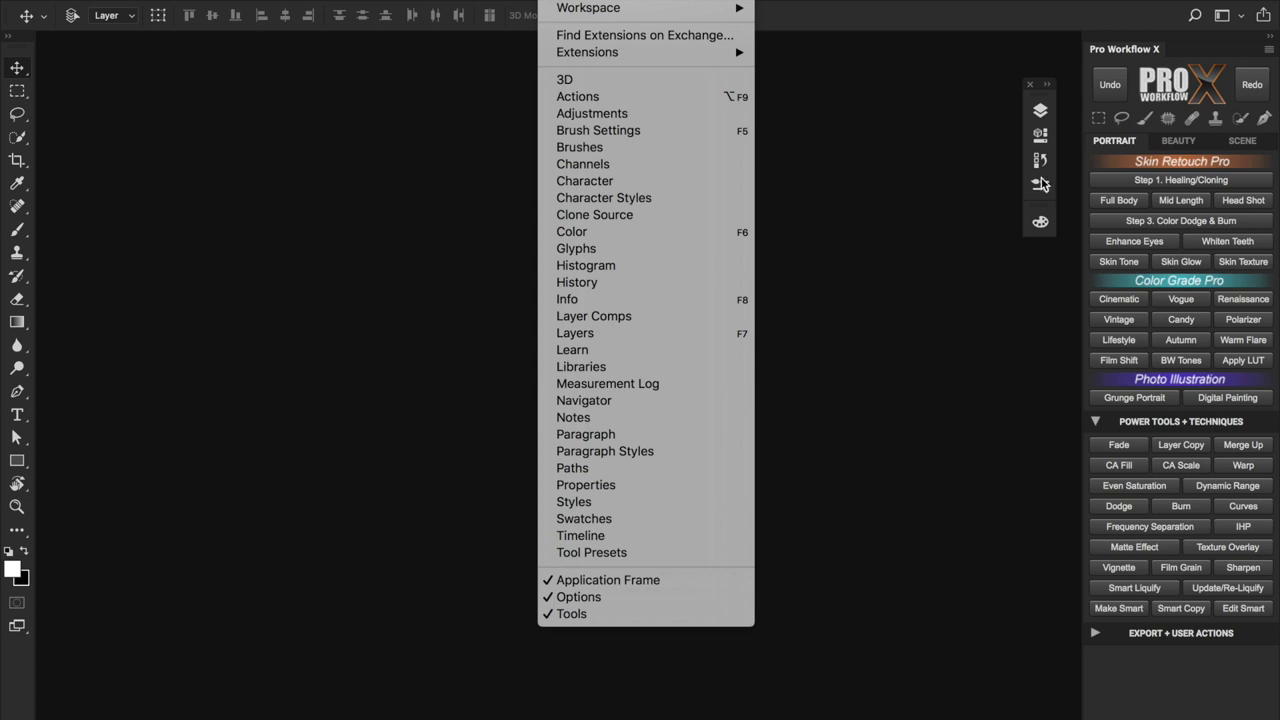
# Open the Brushes panel and expand the PWX Retouch Brushes group.
pyautogui.click(1041, 185)
pyautogui.click(1041, 186)
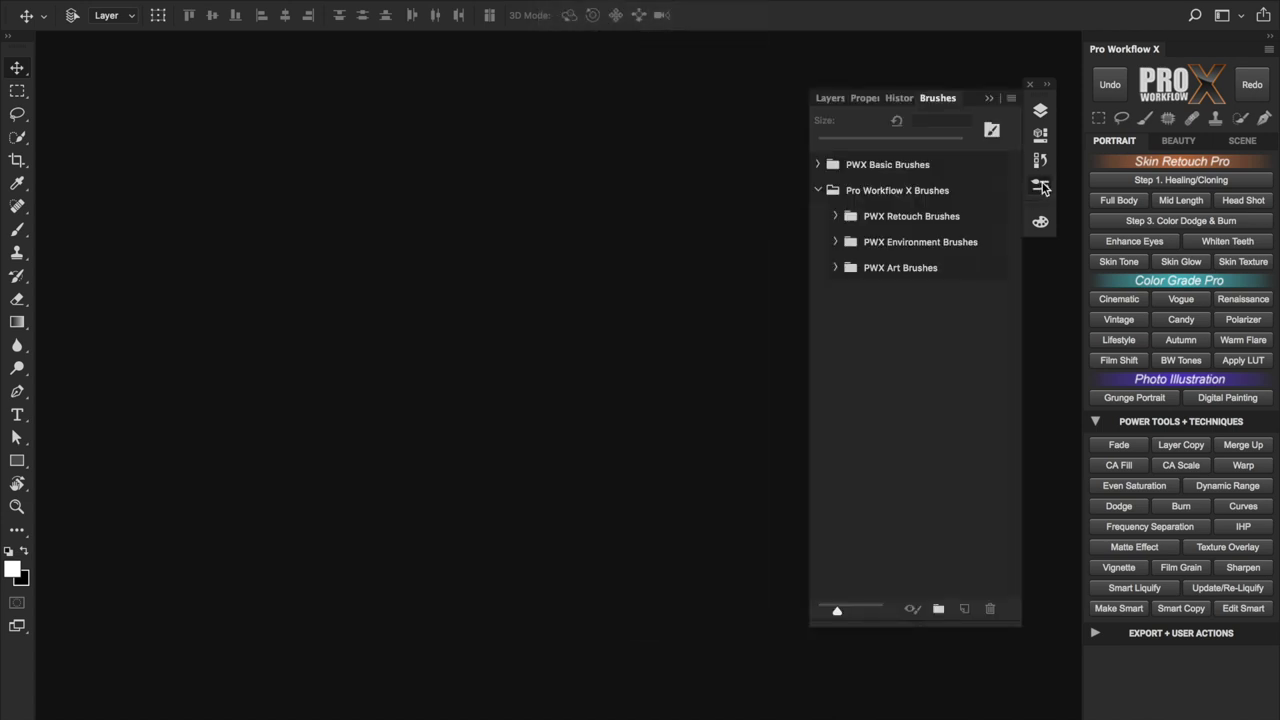
pyautogui.click(994, 190)
pyautogui.click(985, 217)
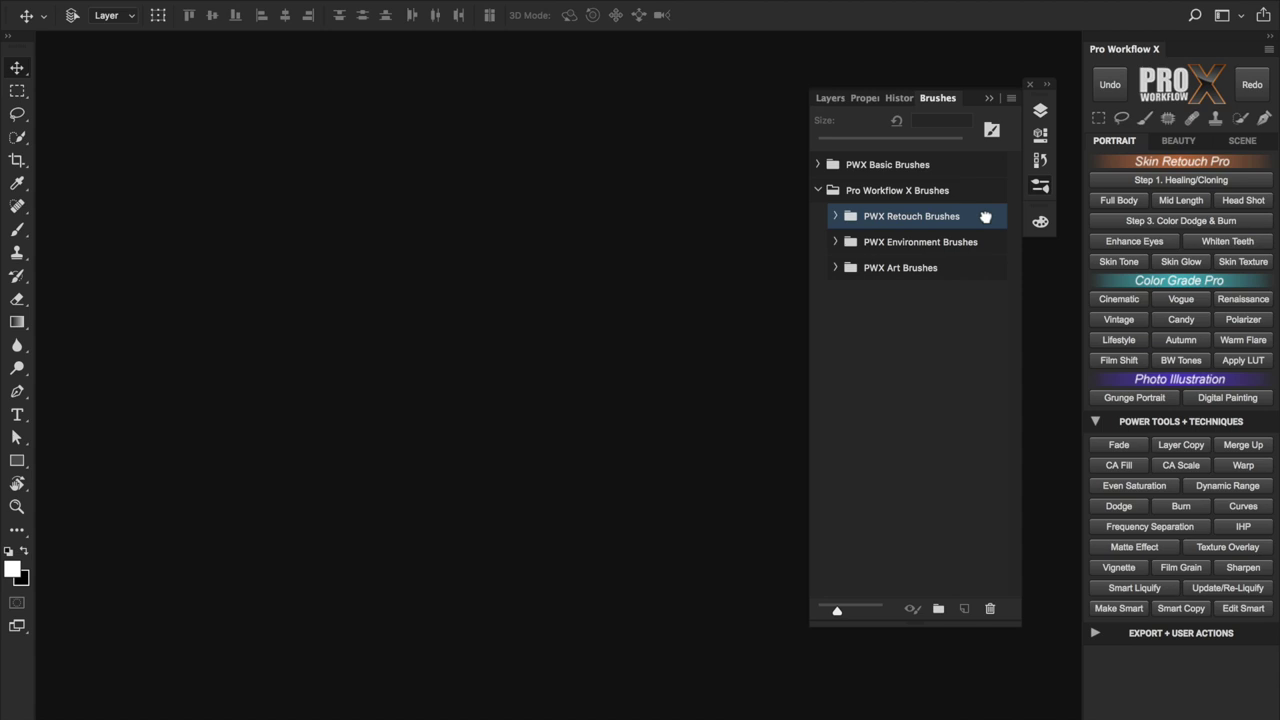
pyautogui.click(835, 216)
# Expand the PWX Environment Brushes and PWX Art Brushes groups.
pyautogui.scroll(-5, 1020, 240)
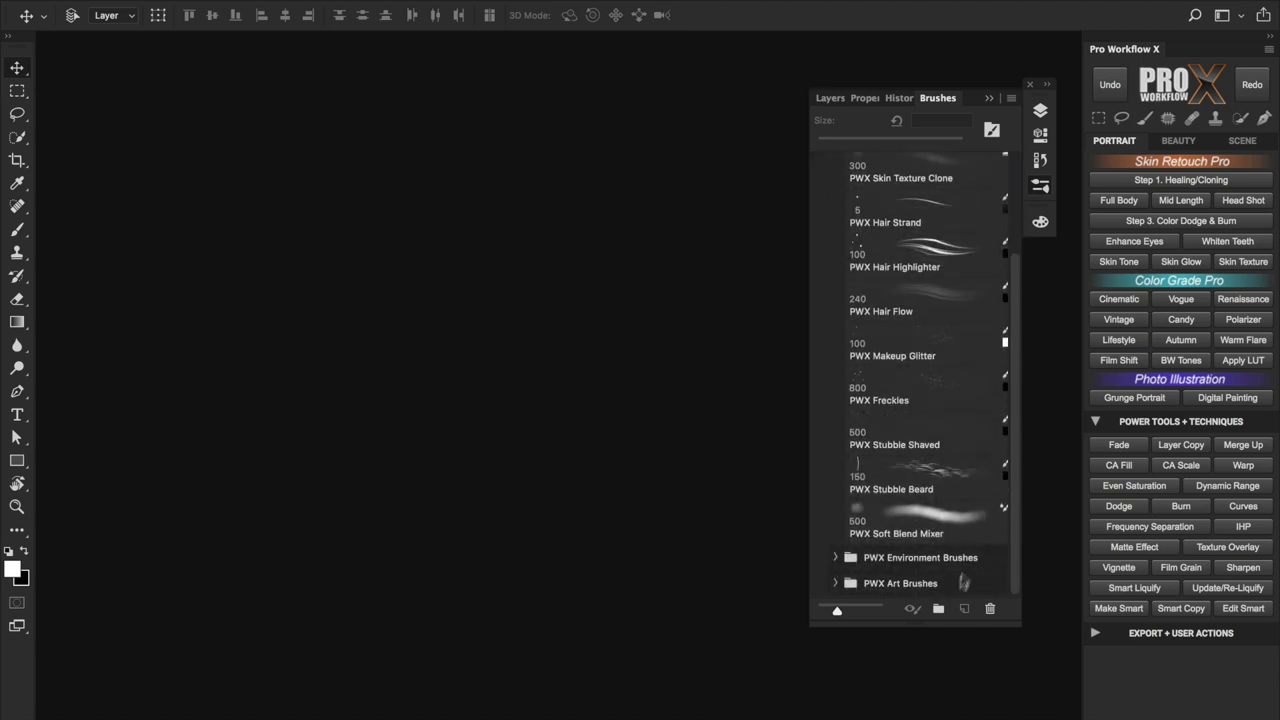
pyautogui.click(972, 557)
pyautogui.click(835, 557)
pyautogui.scroll(-3, 1007, 533)
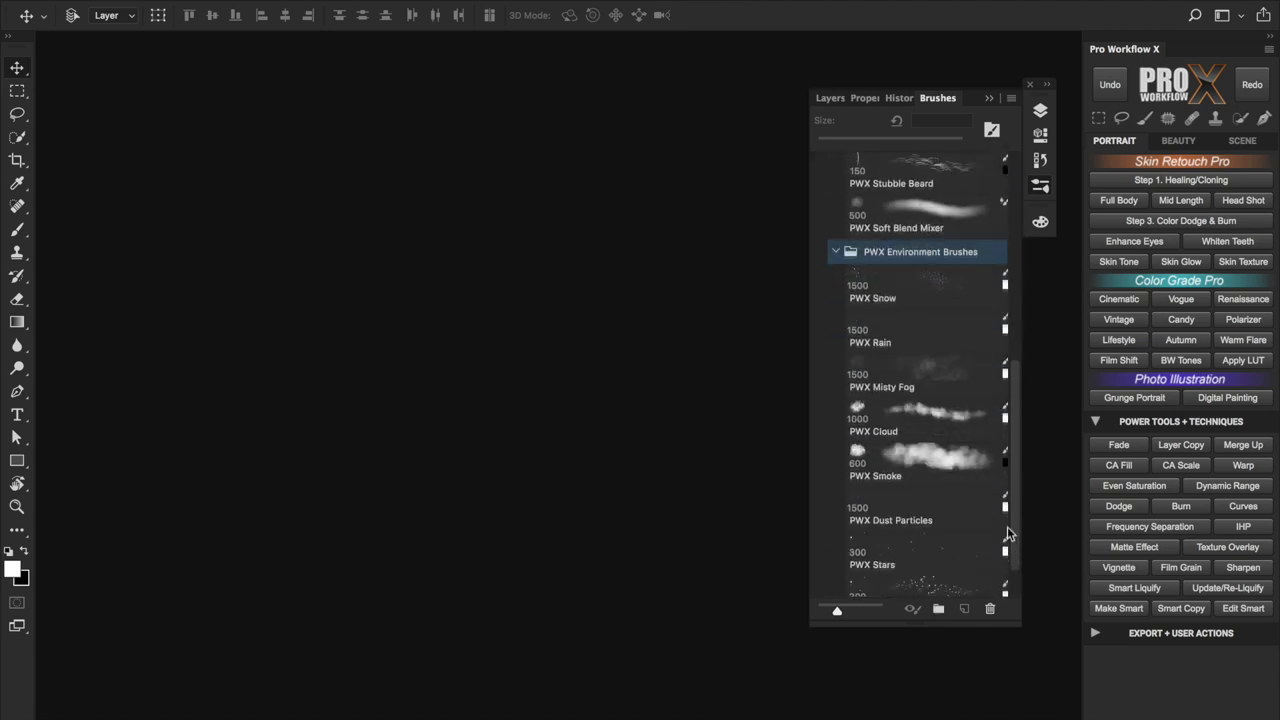
pyautogui.scroll(-2, 1007, 533)
pyautogui.click(965, 583)
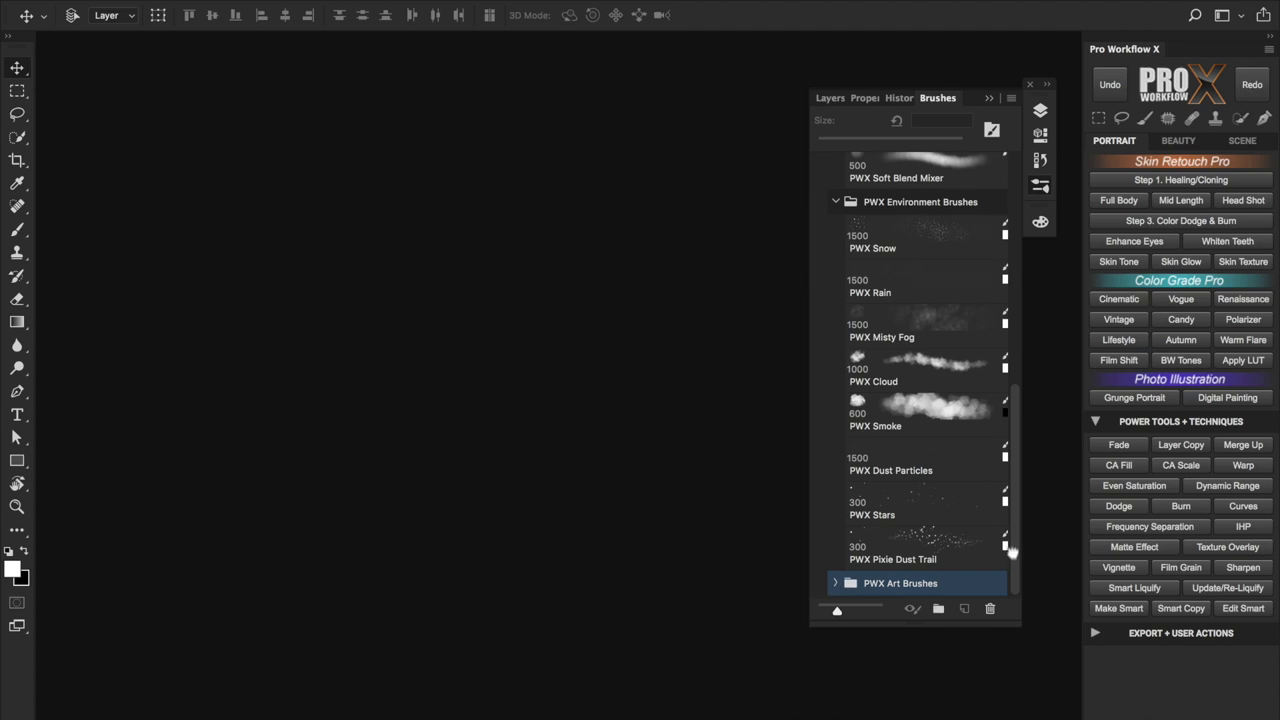
pyautogui.click(835, 583)
# Go back to the top of the list and expand the PWX Basic Brushes group.
pyautogui.scroll(-5, 1020, 491)
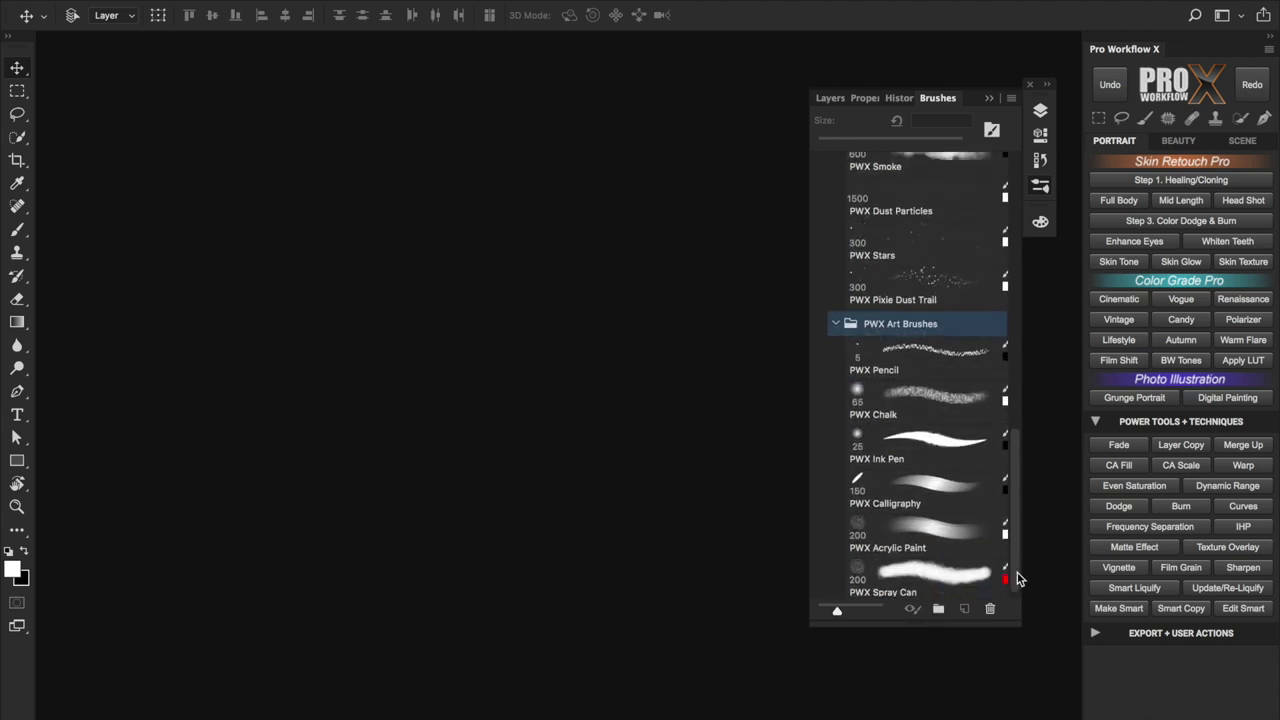
pyautogui.moveTo(1018, 578); pyautogui.dragTo(1026, 210)
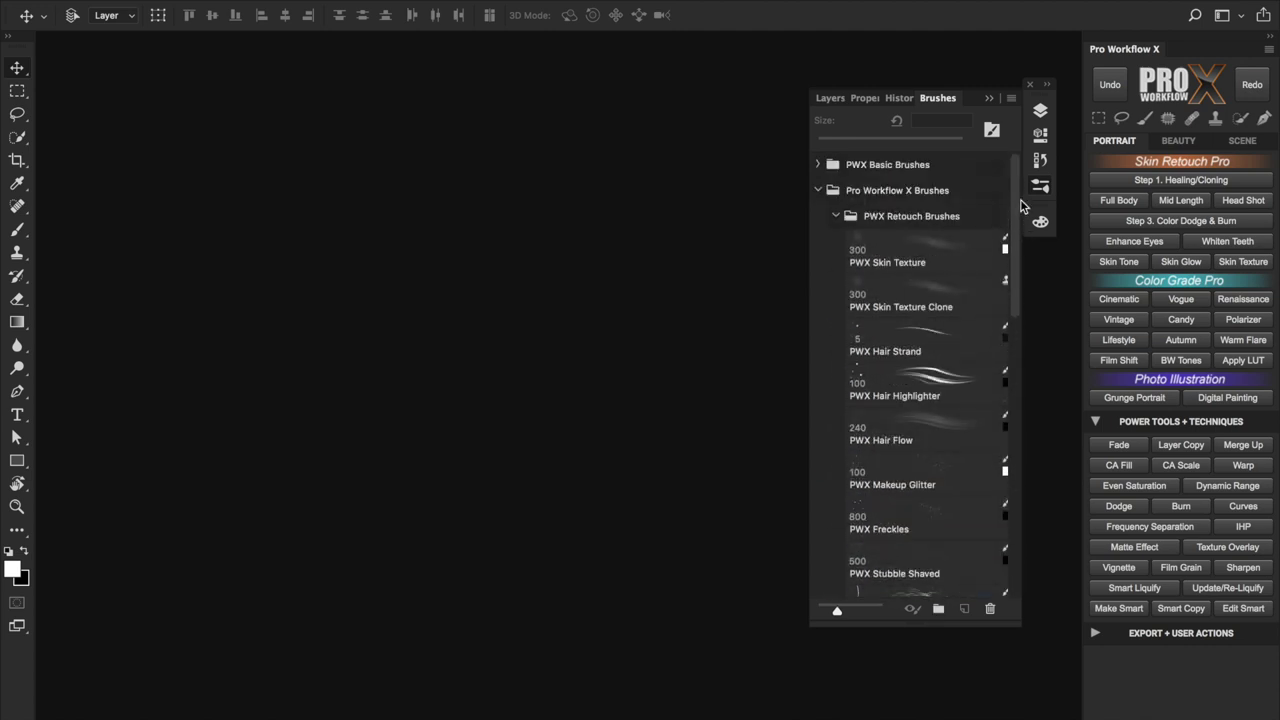
pyautogui.click(956, 166)
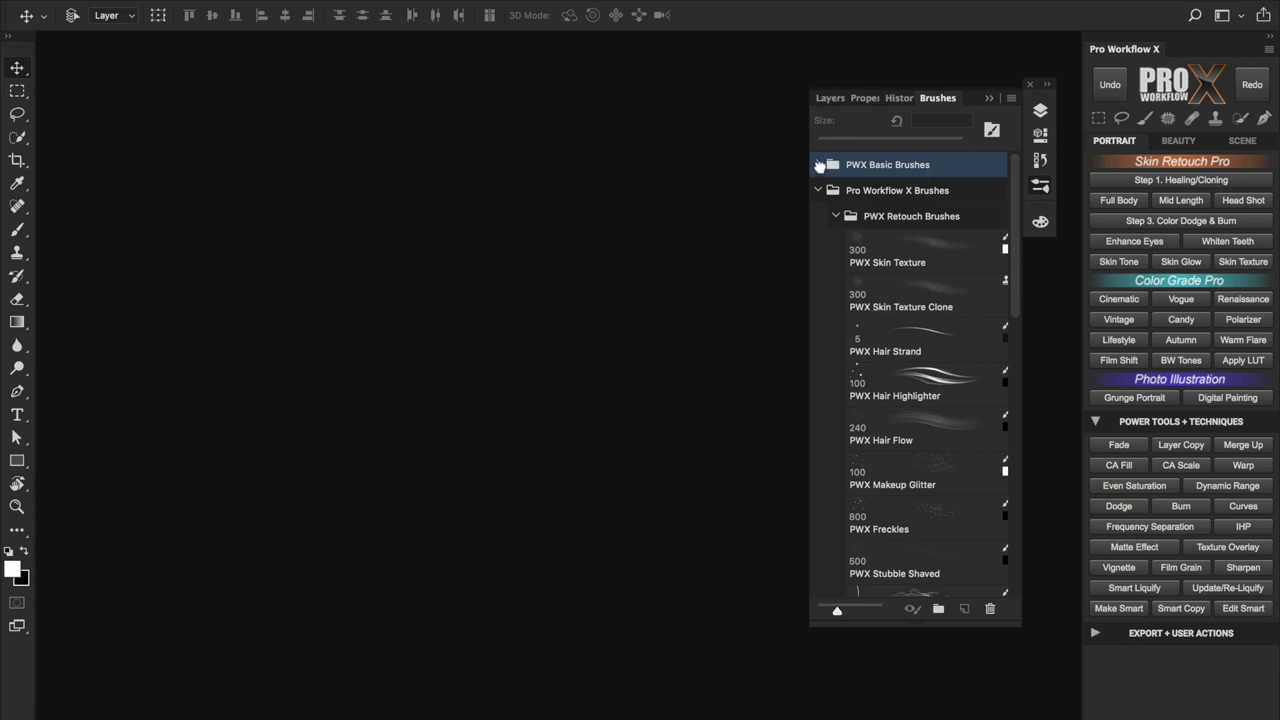
pyautogui.click(819, 165)
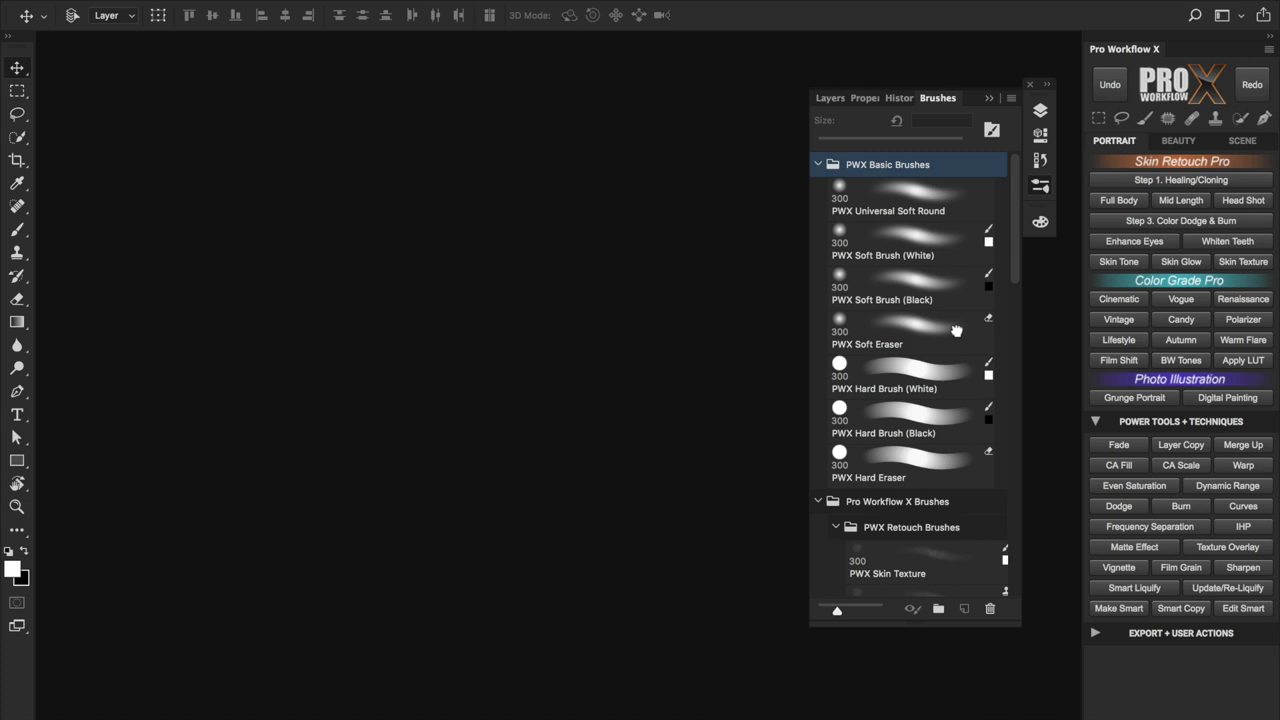
# Collapse Brushes and pick a dark red foreground and teal background in the Color panel.
pyautogui.click(1042, 188)
pyautogui.click(1040, 224)
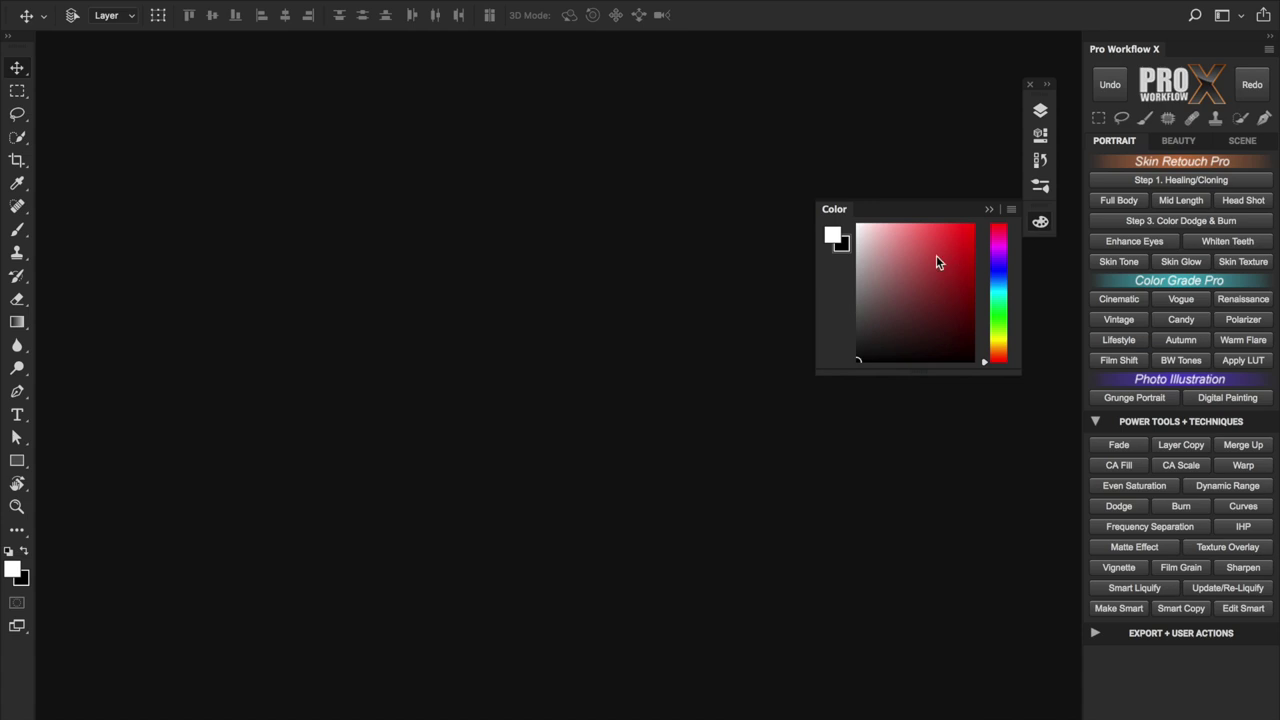
pyautogui.moveTo(955, 240); pyautogui.dragTo(932, 287)
pyautogui.moveTo(998, 240); pyautogui.dragTo(998, 286)
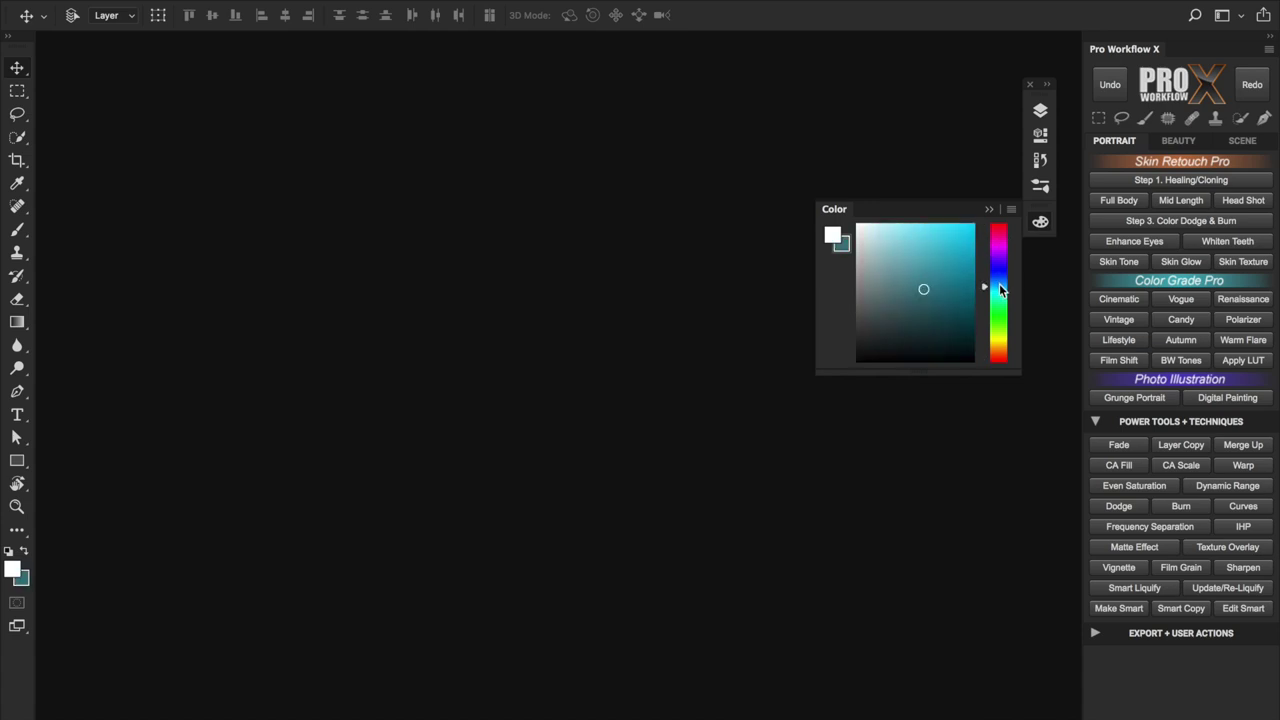
pyautogui.click(832, 235)
pyautogui.click(956, 268)
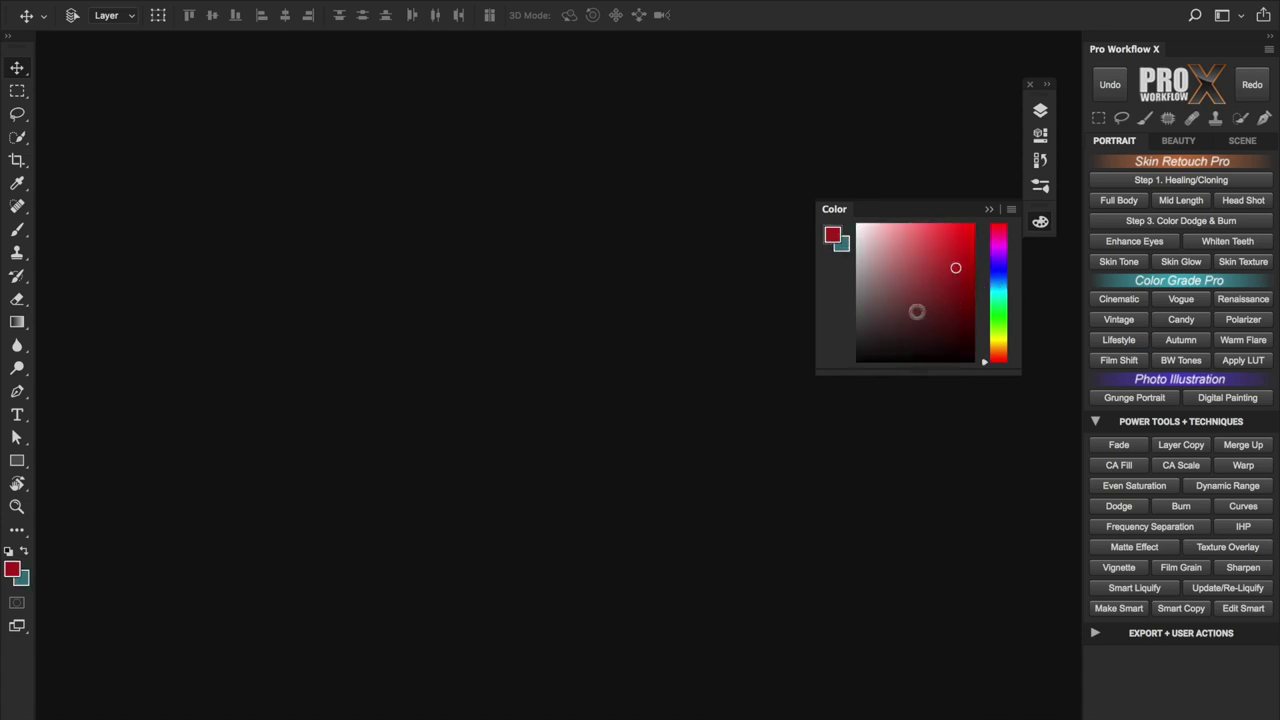
# Reset colours with D, swap them twice with X, and collapse the Color panel.
pyautogui.press('d')
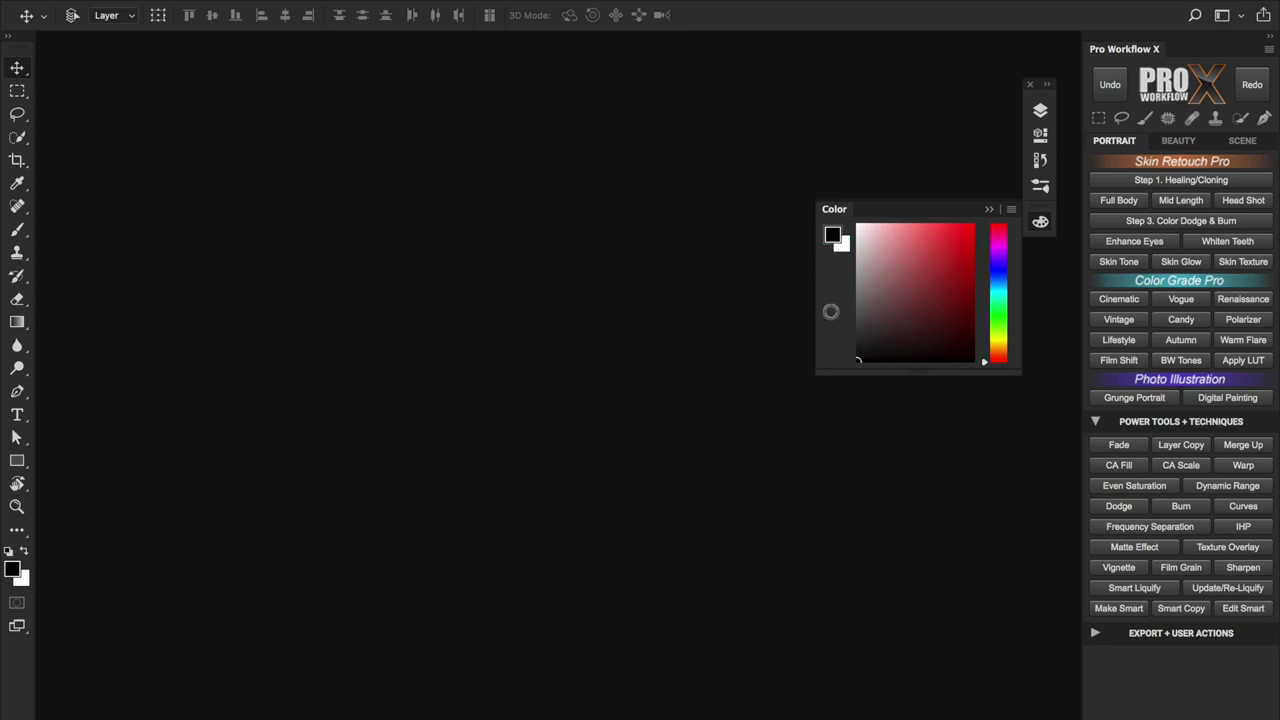
pyautogui.press('x')
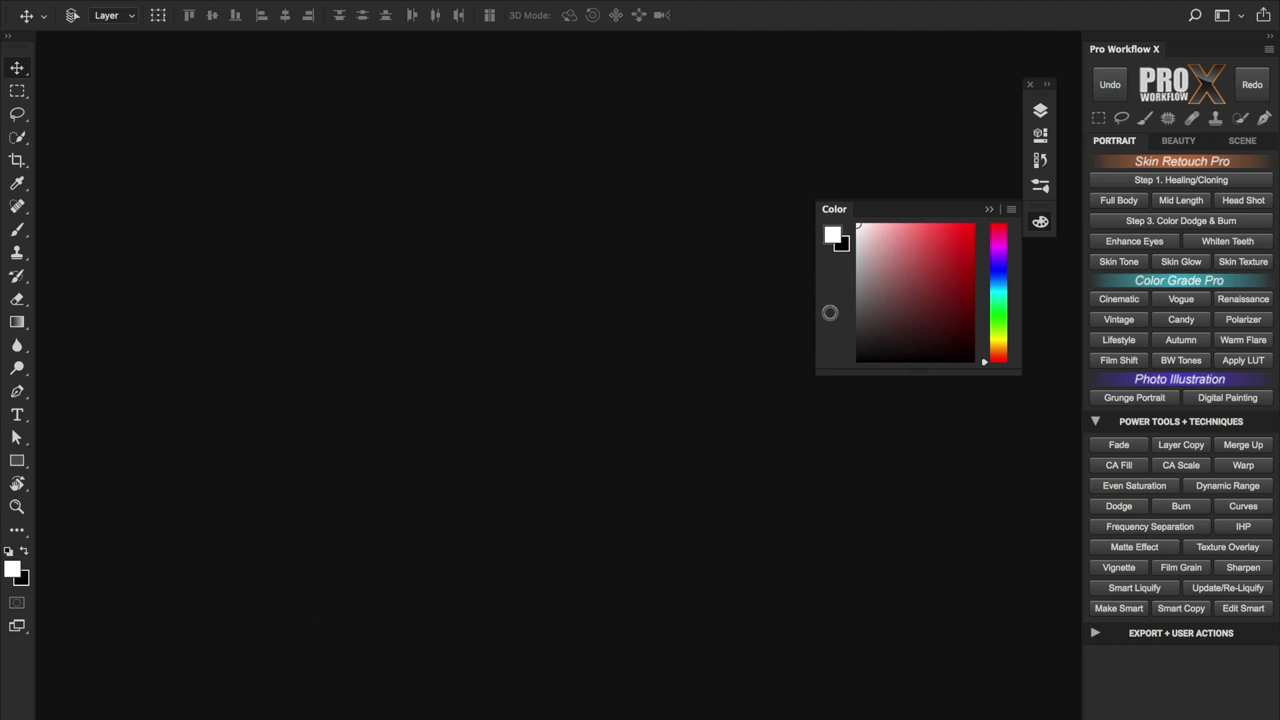
pyautogui.press('x')
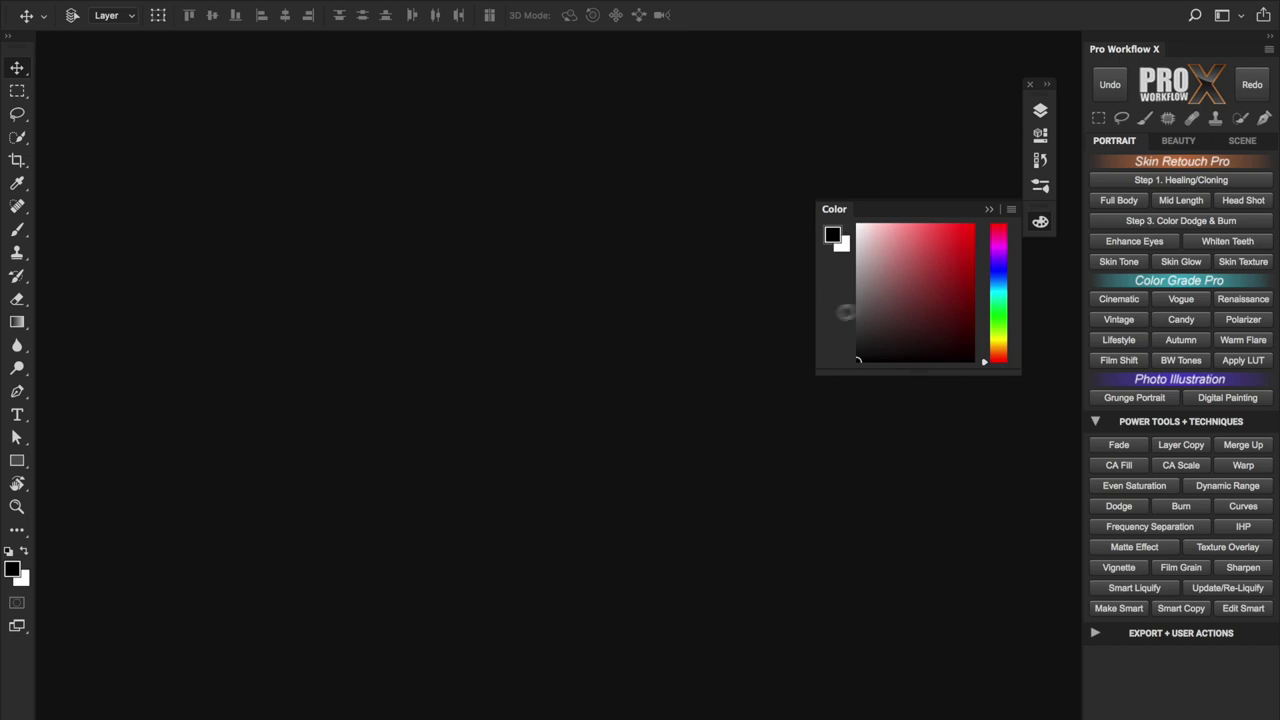
pyautogui.click(1039, 224)
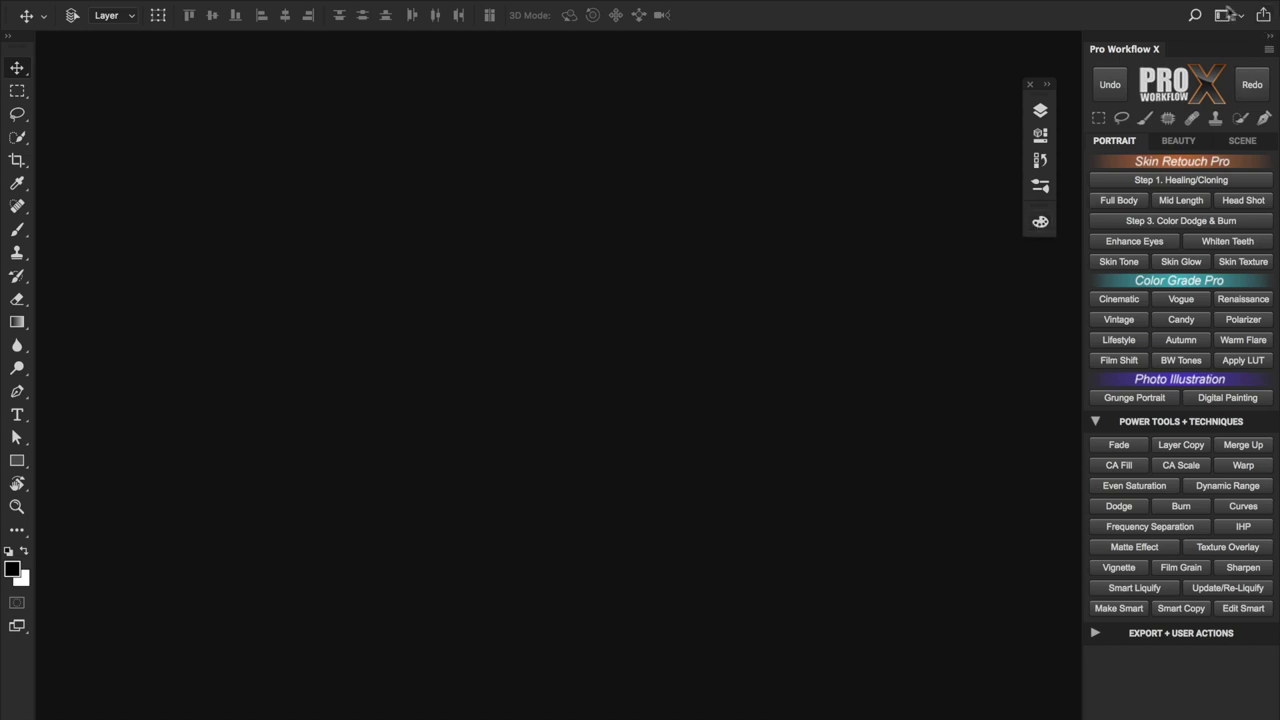
# Save a new workspace 'Pro Workflow X' with Keyboard Shortcuts, Menus and Toolbar, replacing the existing one.
pyautogui.click(1228, 15)
pyautogui.click(1210, 185)
pyautogui.click(474, 358)
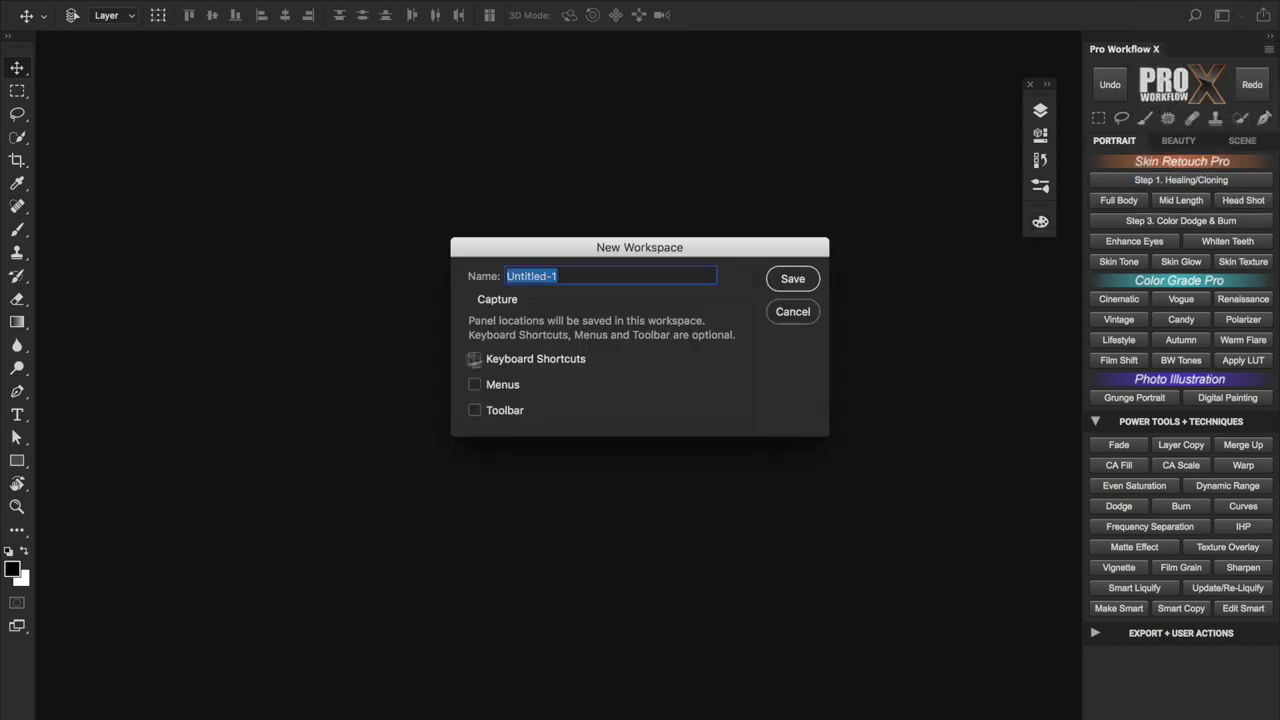
pyautogui.click(474, 384)
pyautogui.click(474, 410)
pyautogui.write('Pro Workflow X')
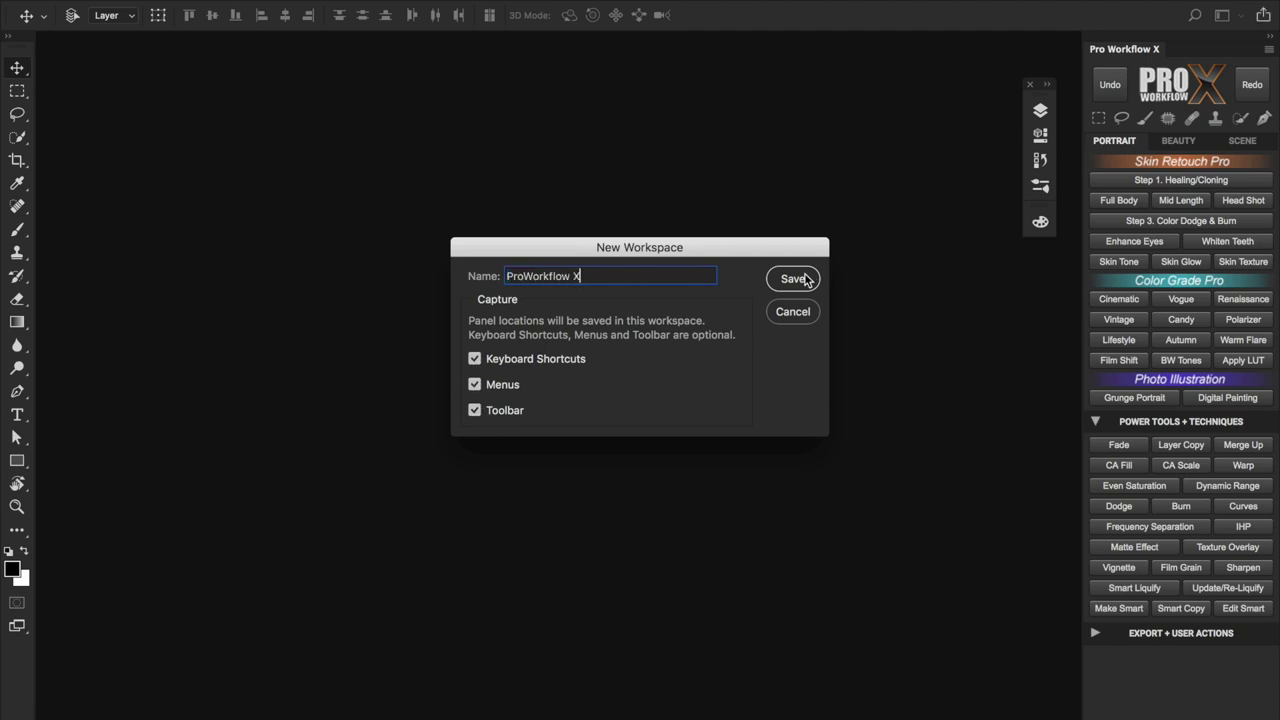
pyautogui.click(806, 279)
pyautogui.click(800, 252)
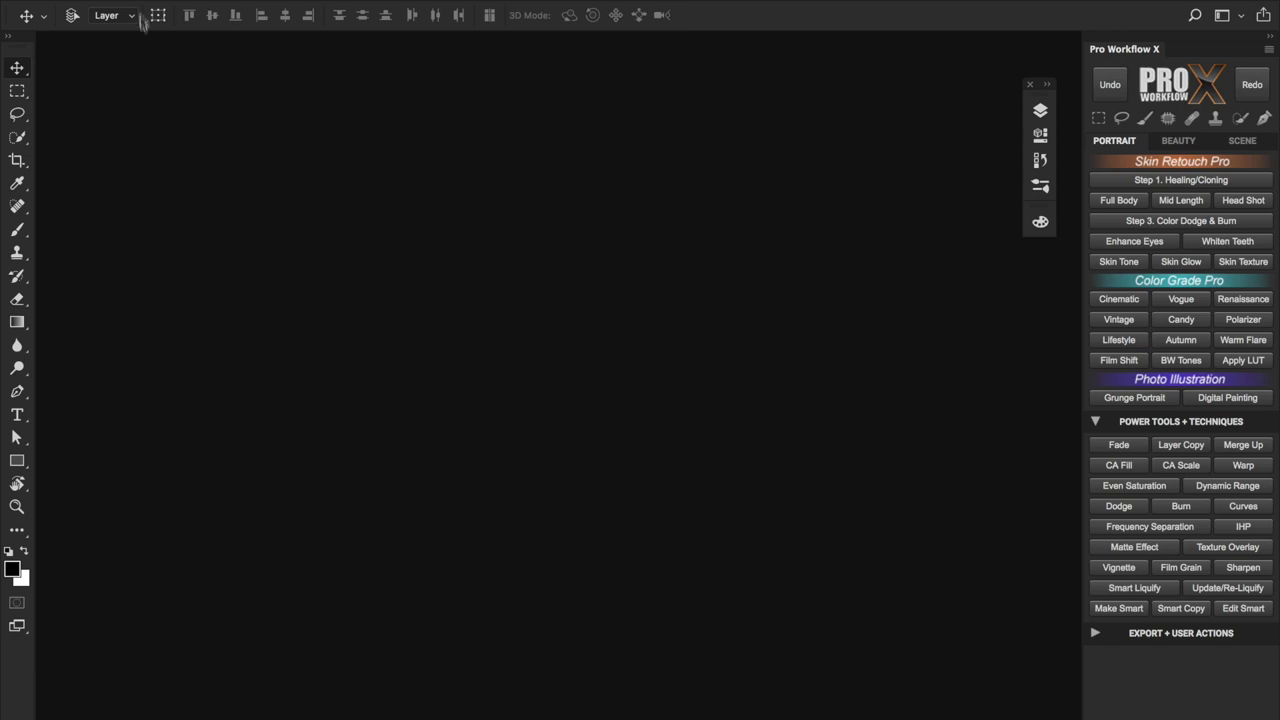
# Open the Tools preferences from the Photoshop CC menu.
pyautogui.click(95, 0)
pyautogui.moveTo(100, 25)
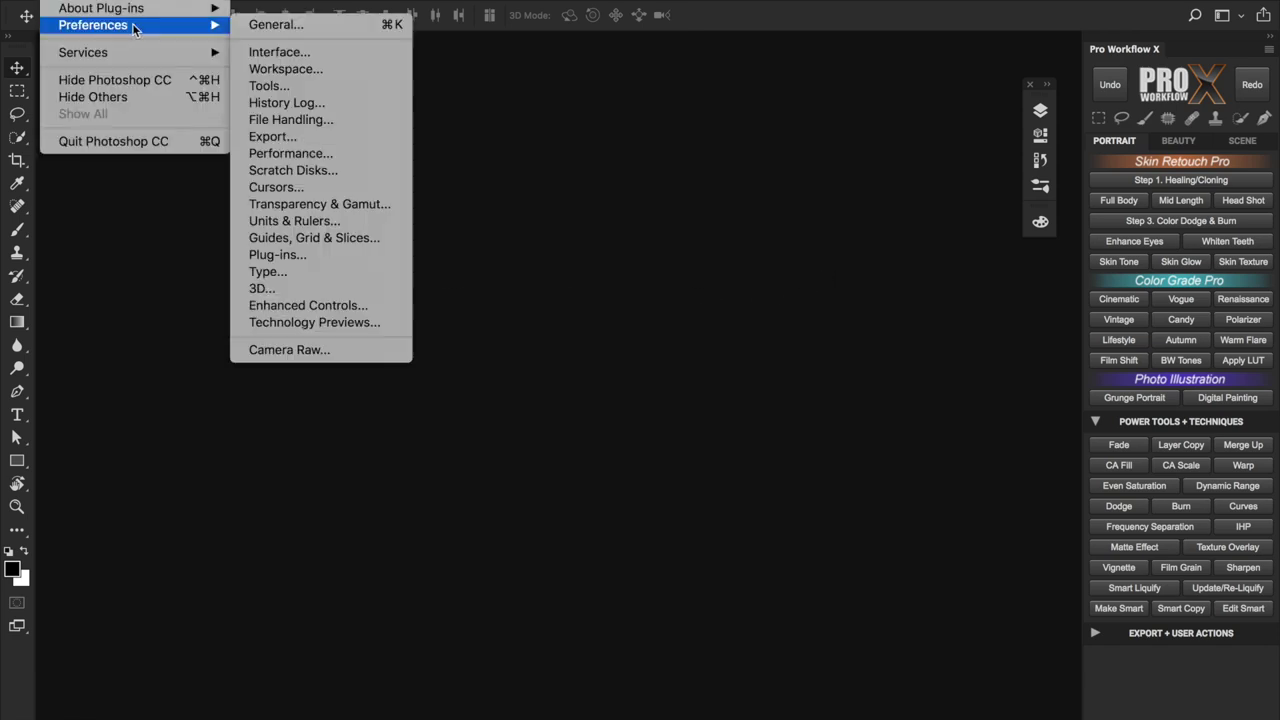
pyautogui.click(329, 90)
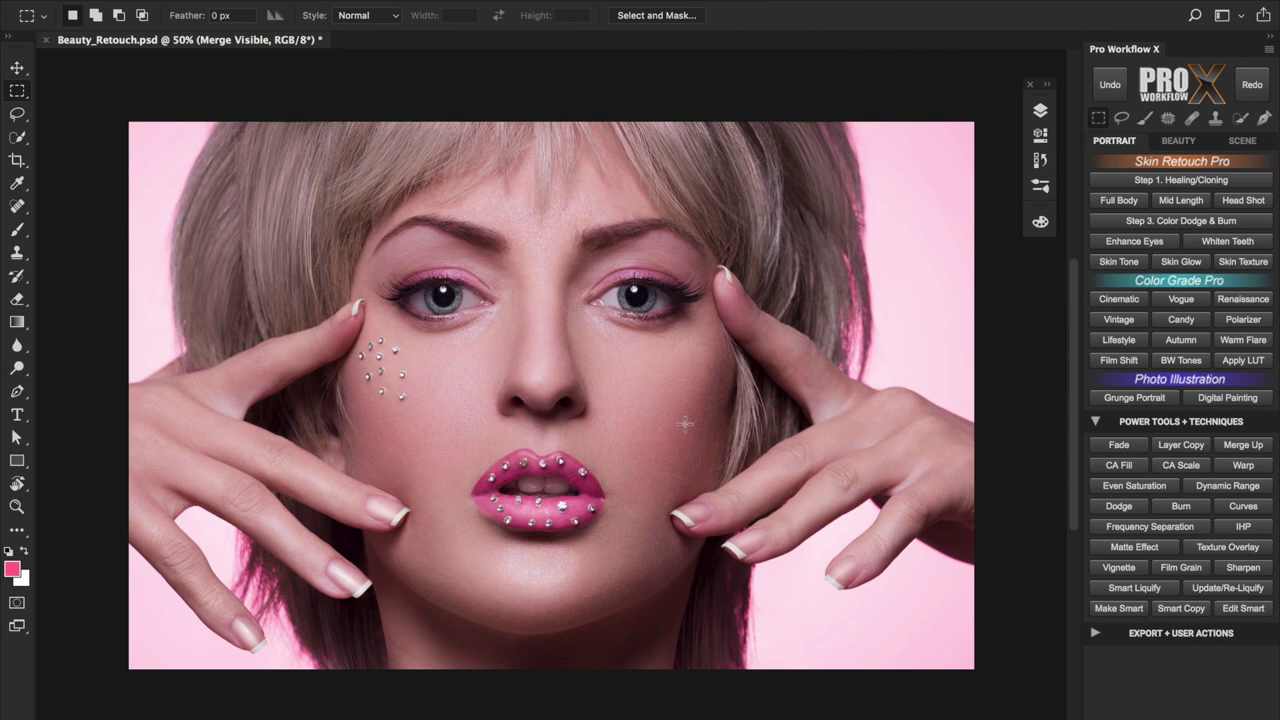
# Pan the portrait so the whole face shows, then zoom in between the nose and eyes.
pyautogui.hscroll(5, 640, 420)
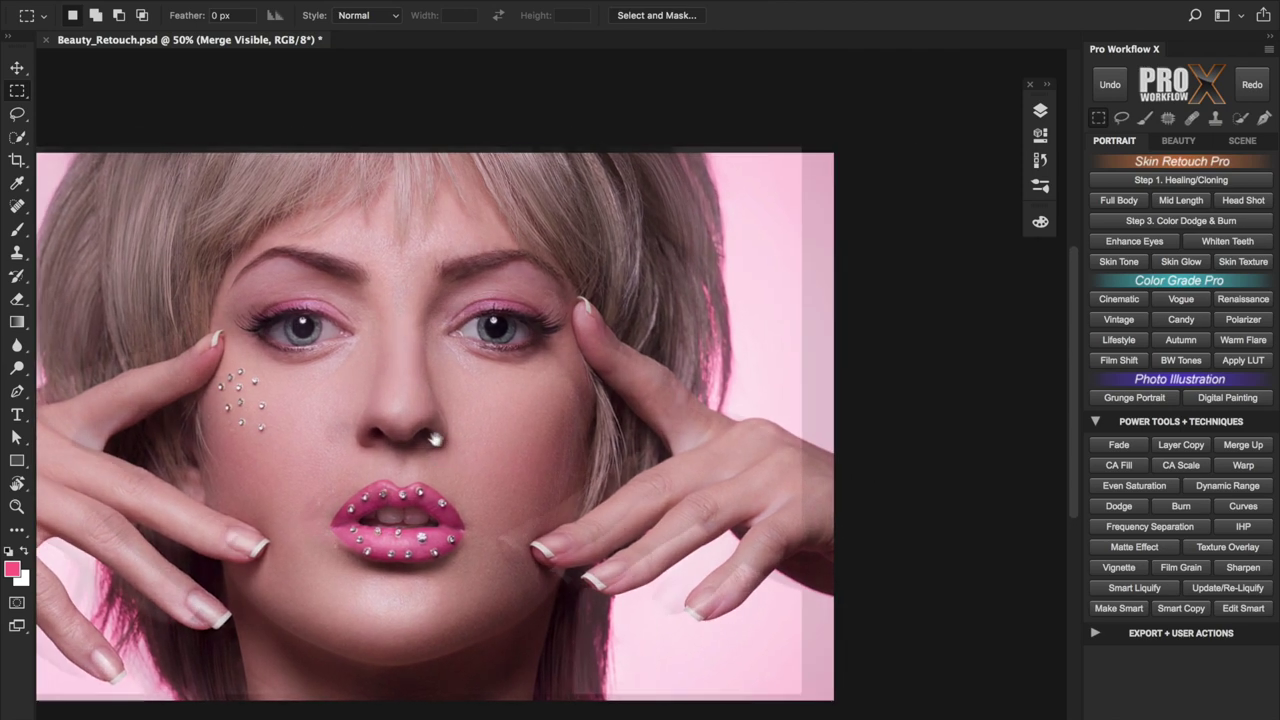
pyautogui.scroll(-5, 435, 440)
pyautogui.hscroll(-3, 380, 323)
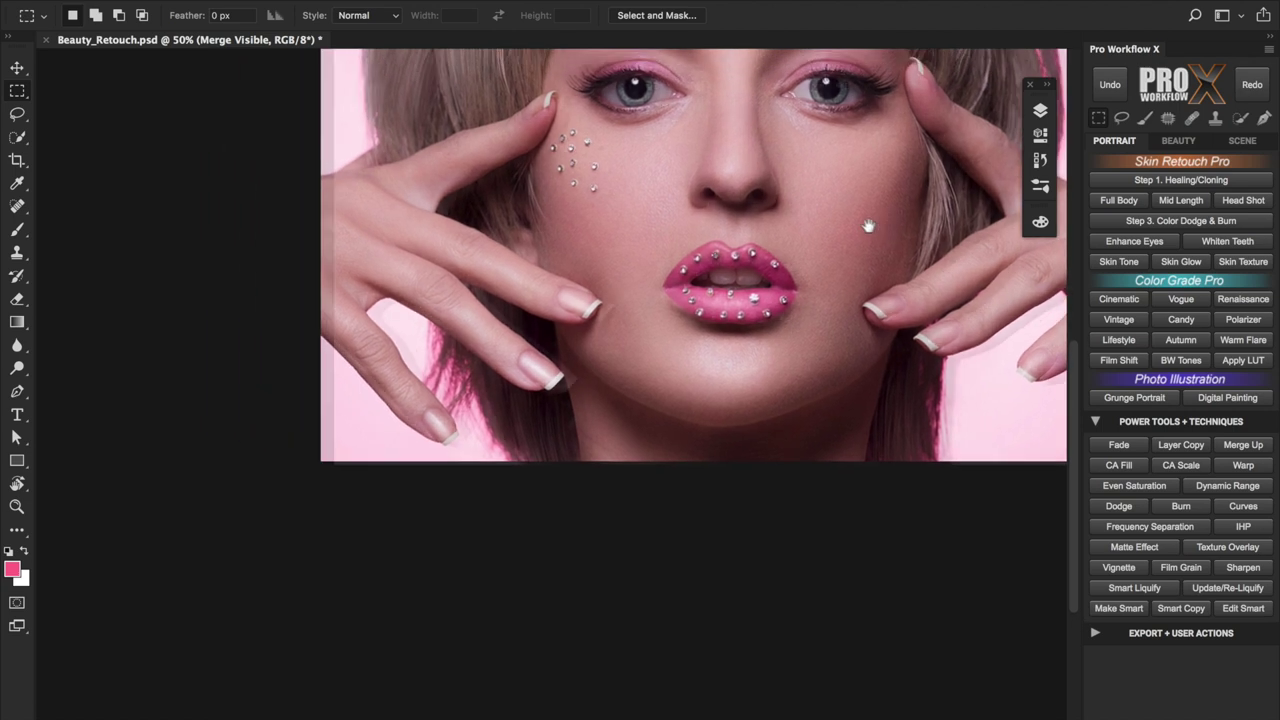
pyautogui.moveTo(869, 226); pyautogui.dragTo(610, 417)
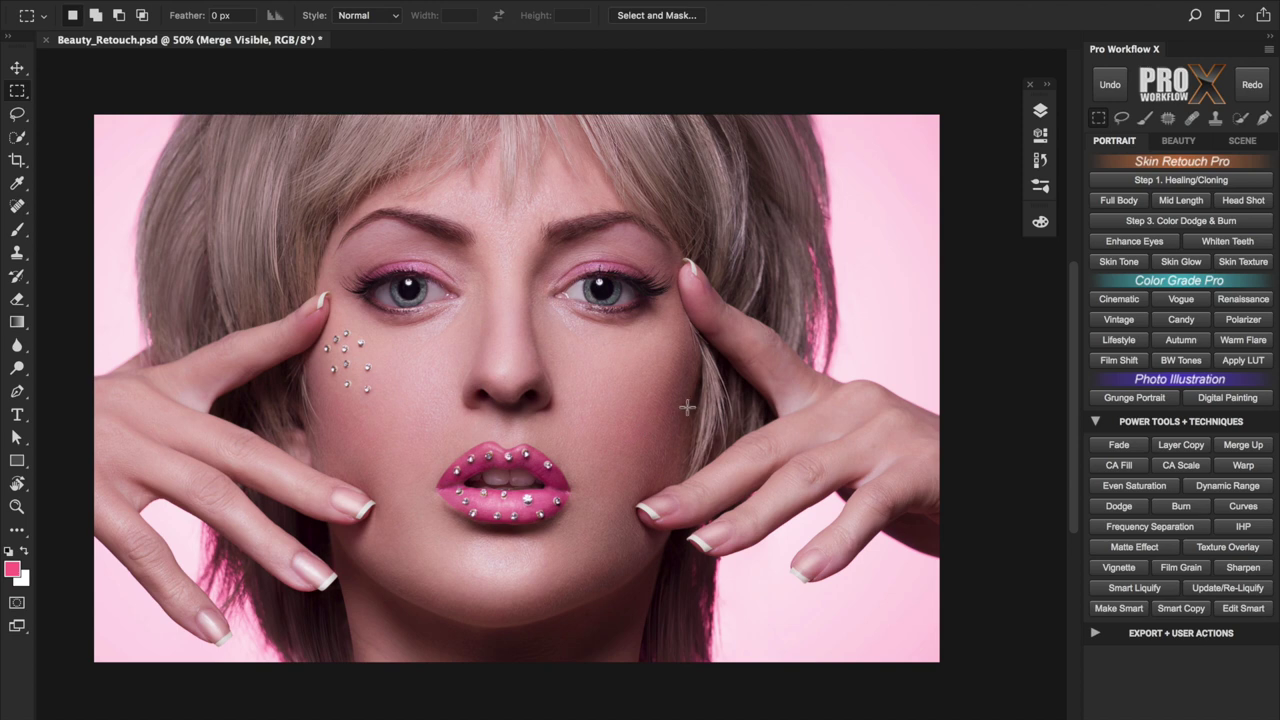
pyautogui.moveTo(525, 360); pyautogui.dragTo(719, 369)
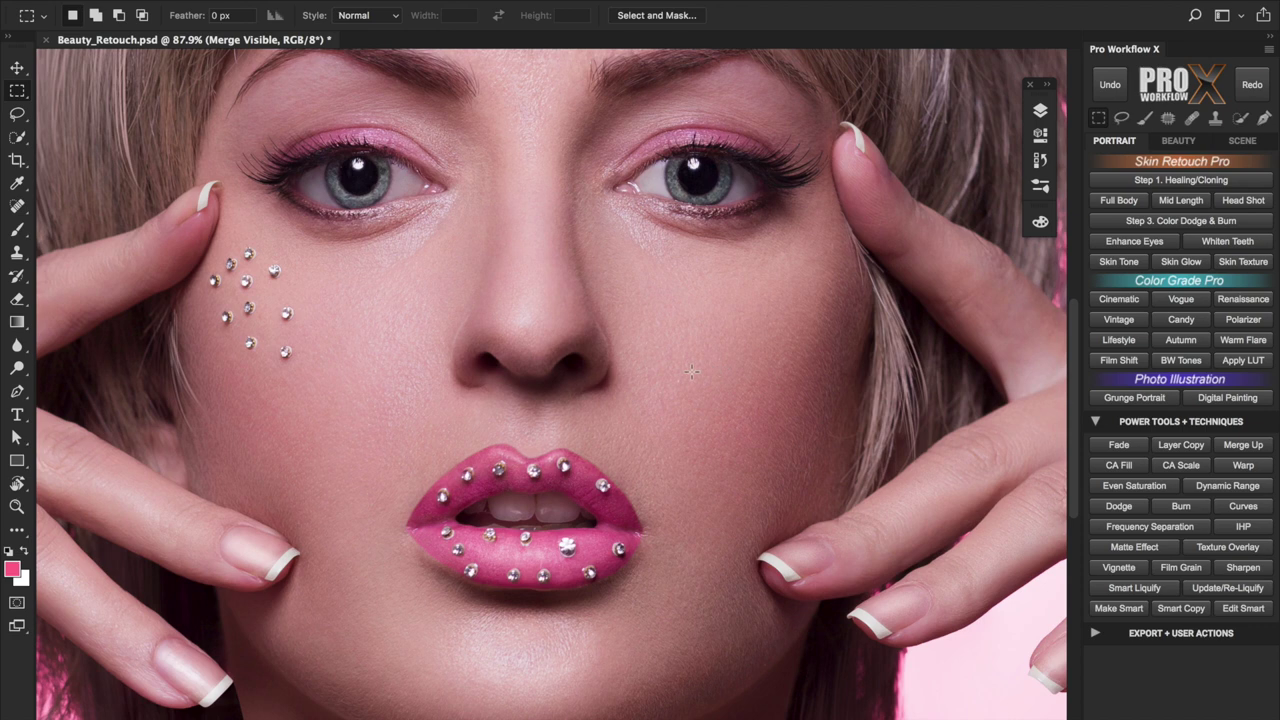
# Zoom out, then press F twice to reach full screen mode on black.
pyautogui.scroll(-3, 691, 371)
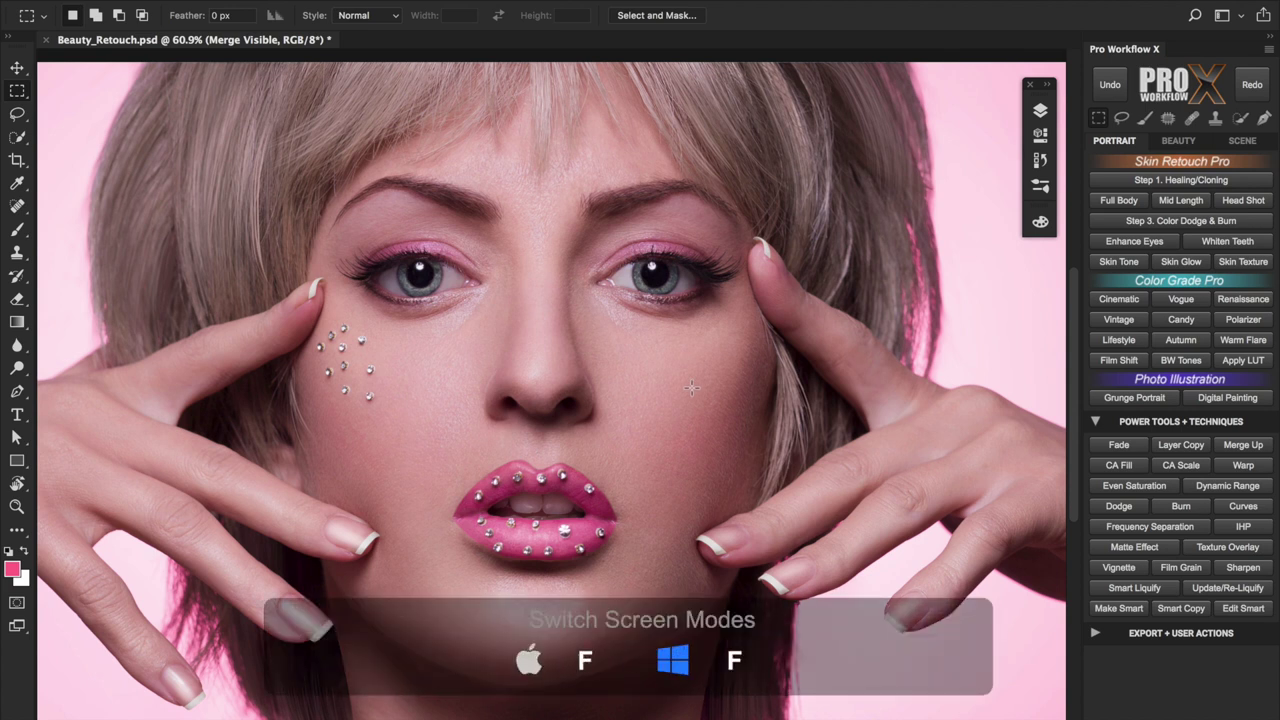
pyautogui.press('f')
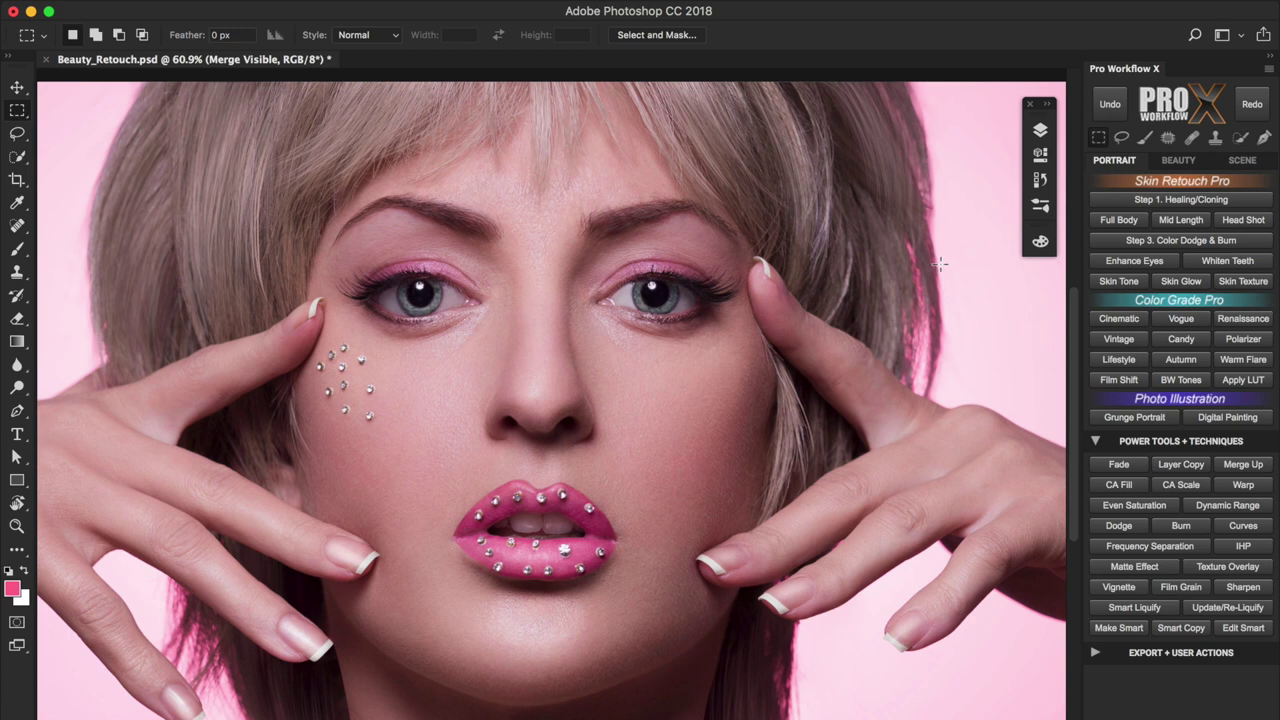
pyautogui.press('f')
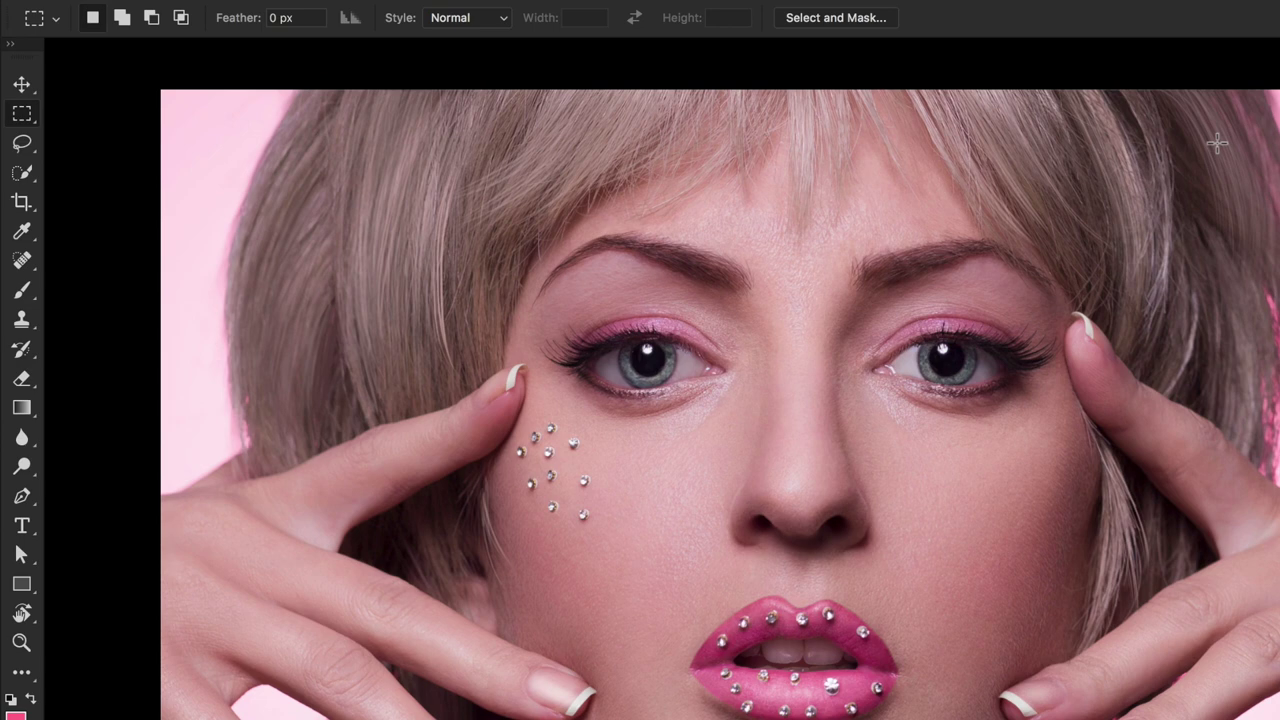
# Cycle Move (V), Crop (C) and Type (T) tools, reset colours with D, swap with X.
pyautogui.press('v')
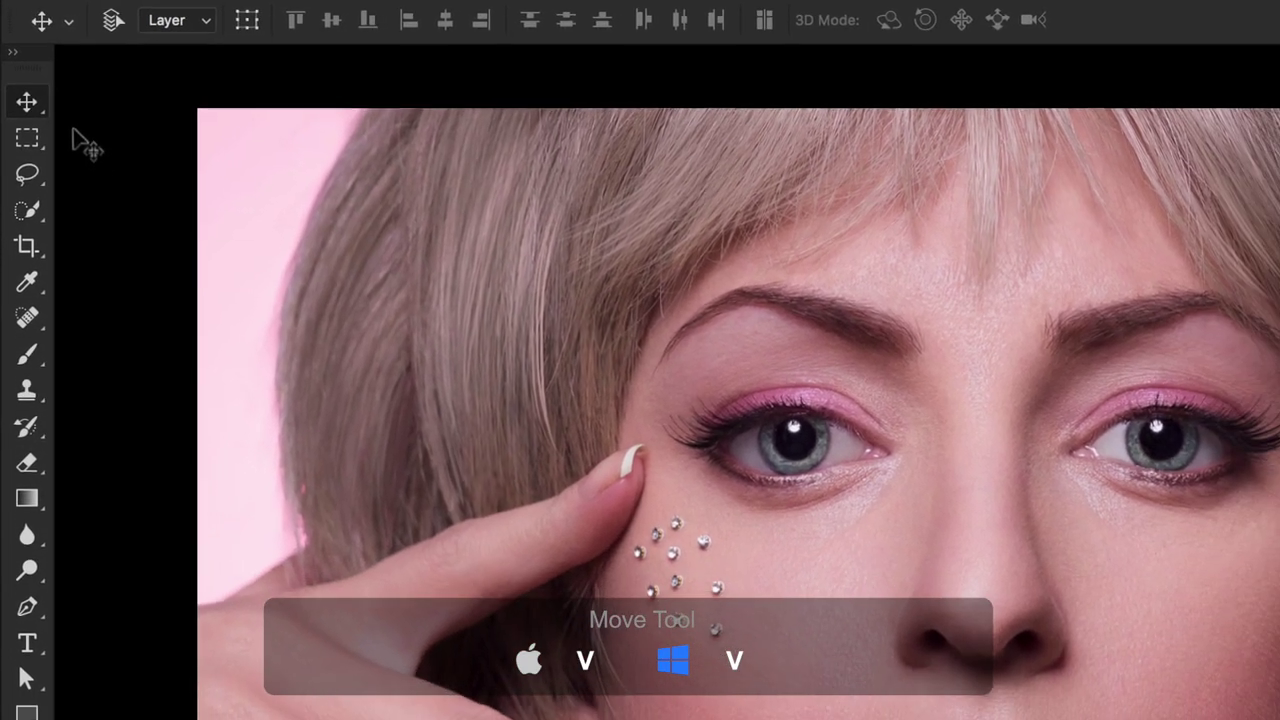
pyautogui.press('c')
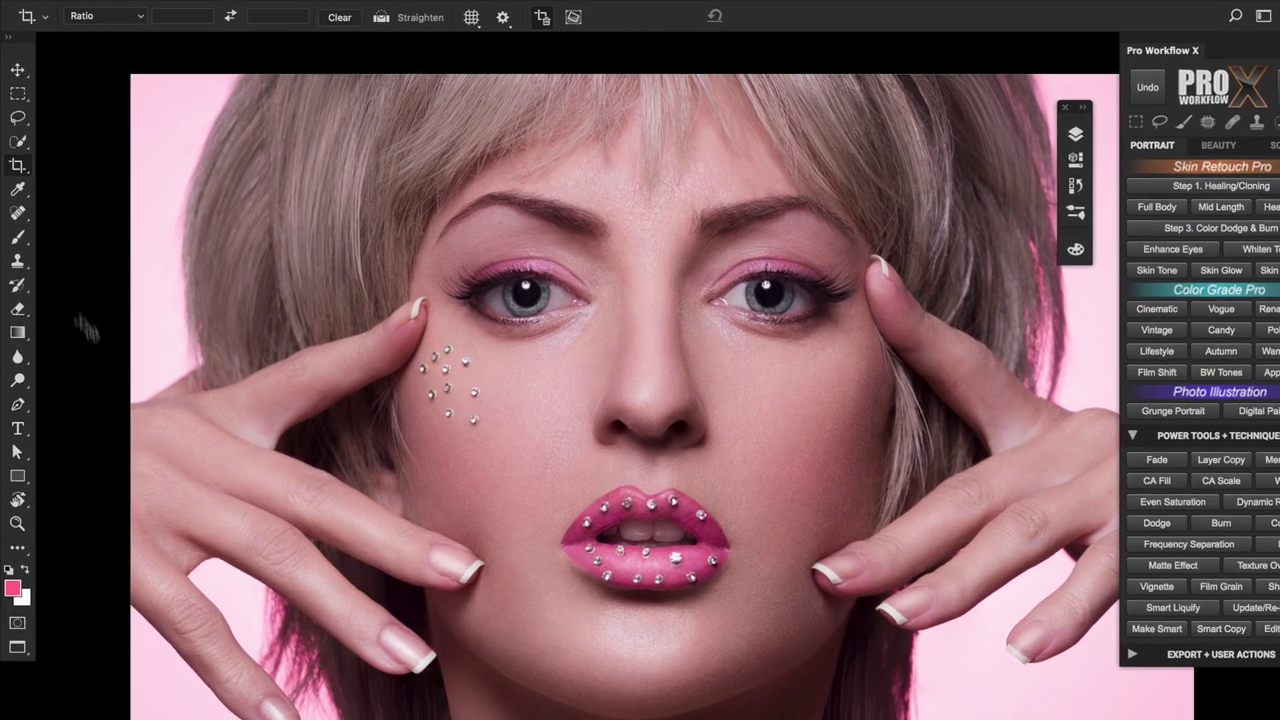
pyautogui.press('t')
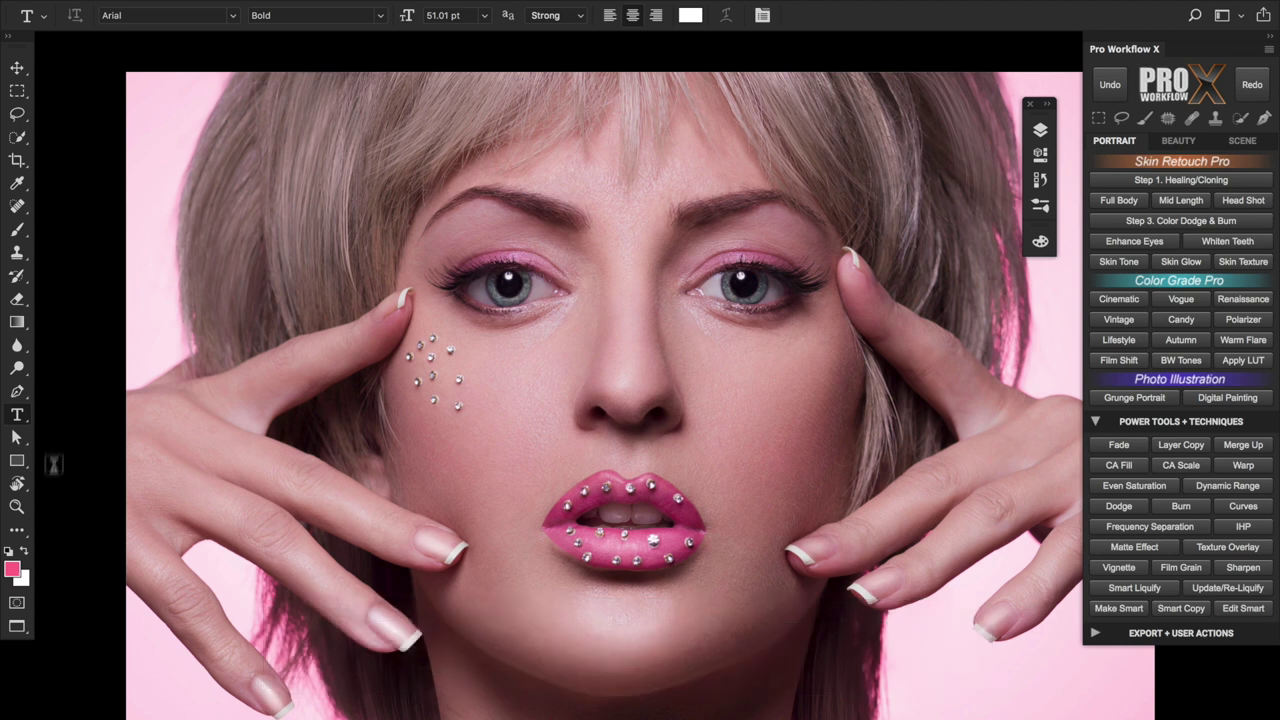
pyautogui.press('d')
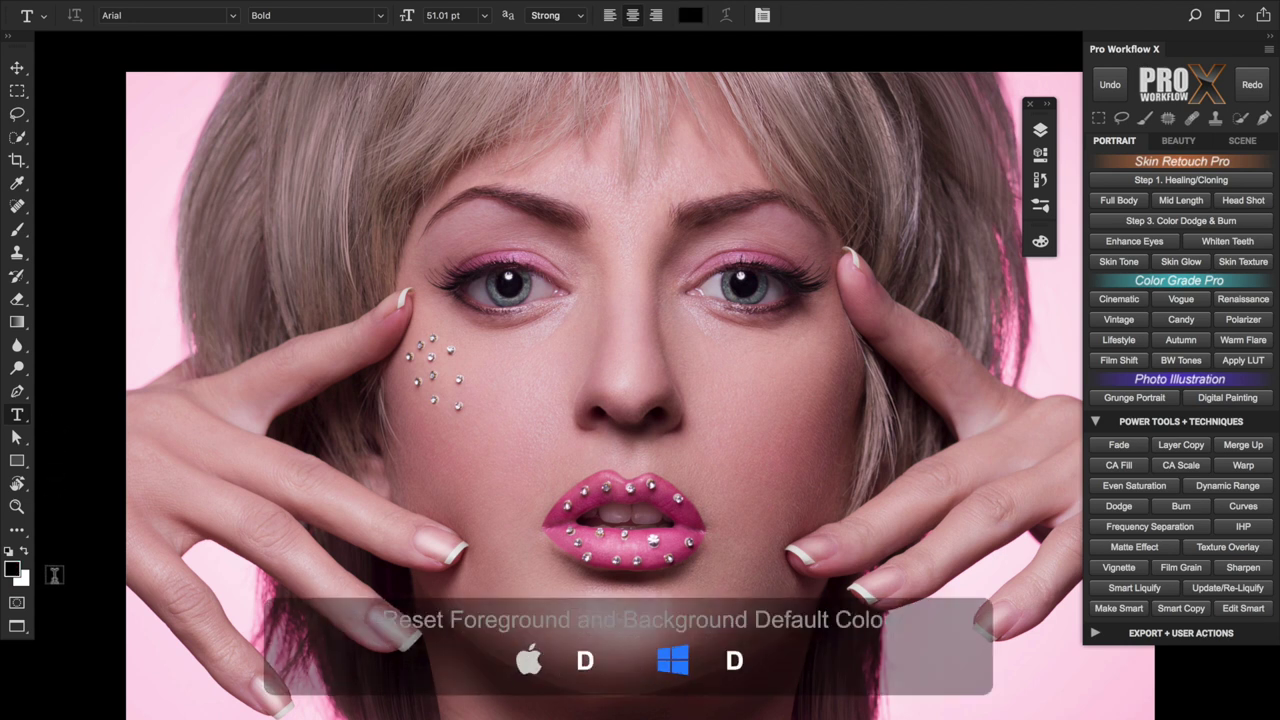
pyautogui.press('x')
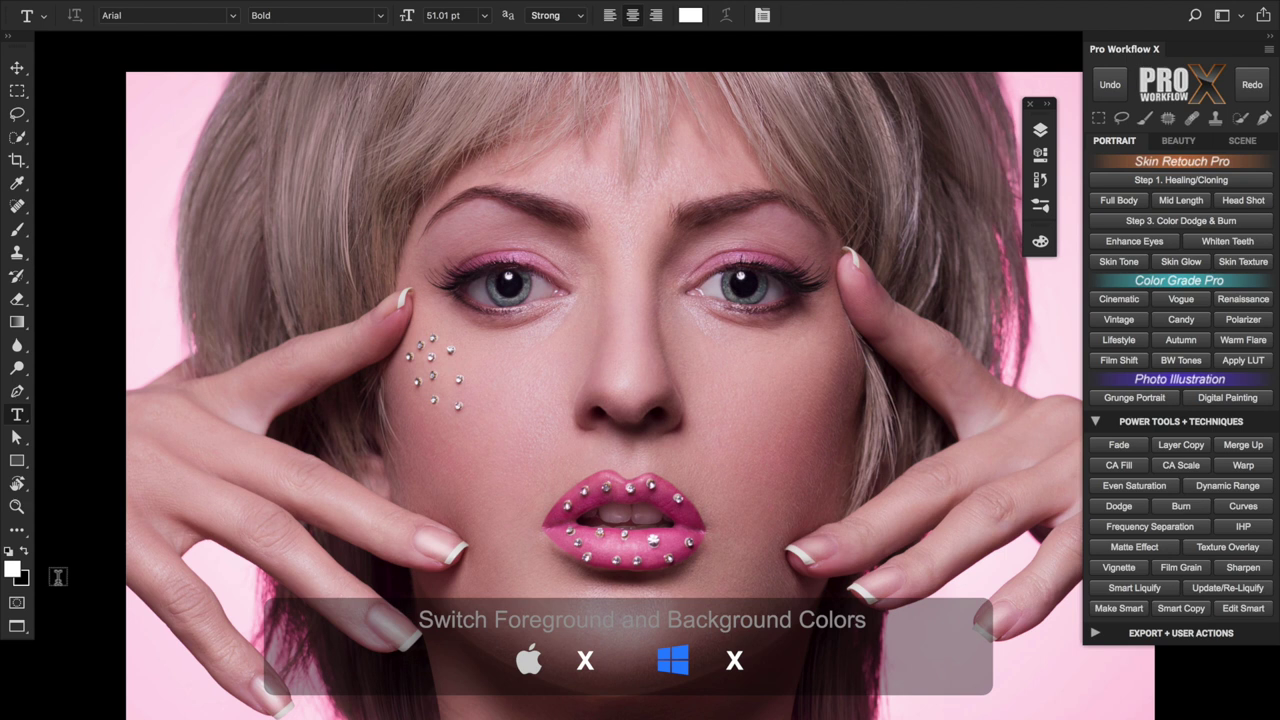
# Free transform the layer with Ctrl+T, commit it, then deselect with Ctrl+D.
pyautogui.hotkey('ctrl', 't')
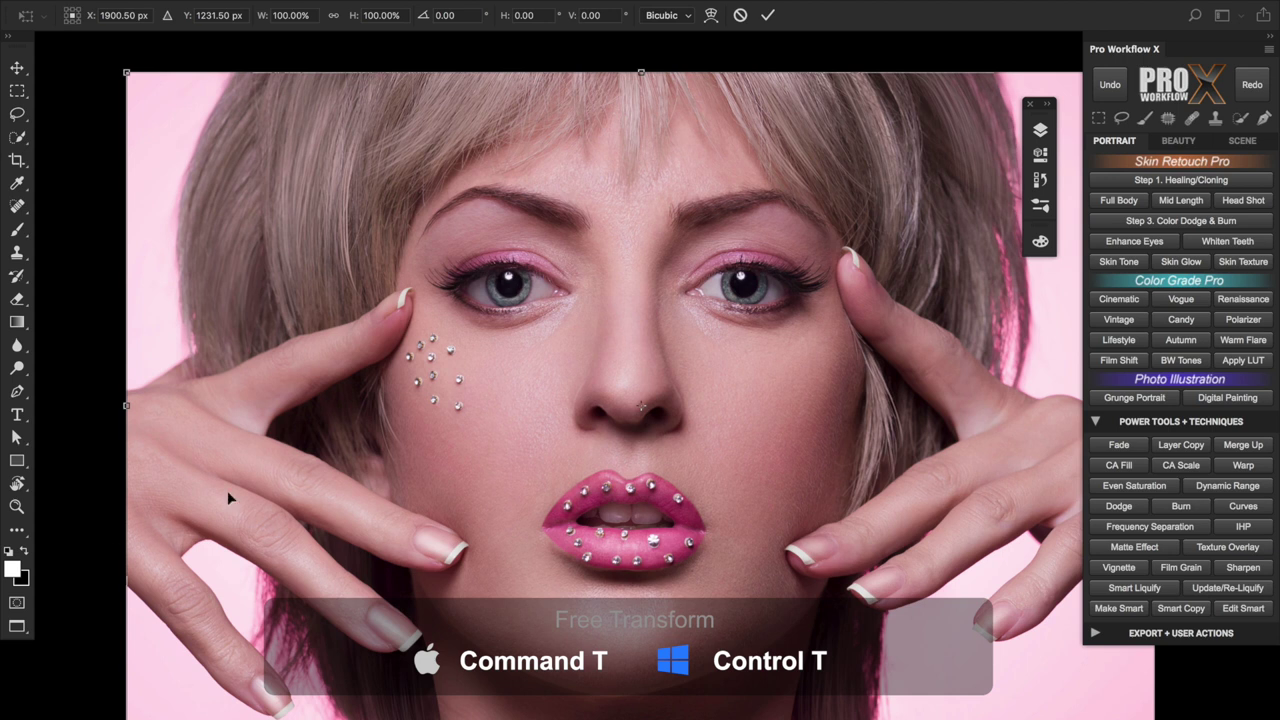
pyautogui.press('t')
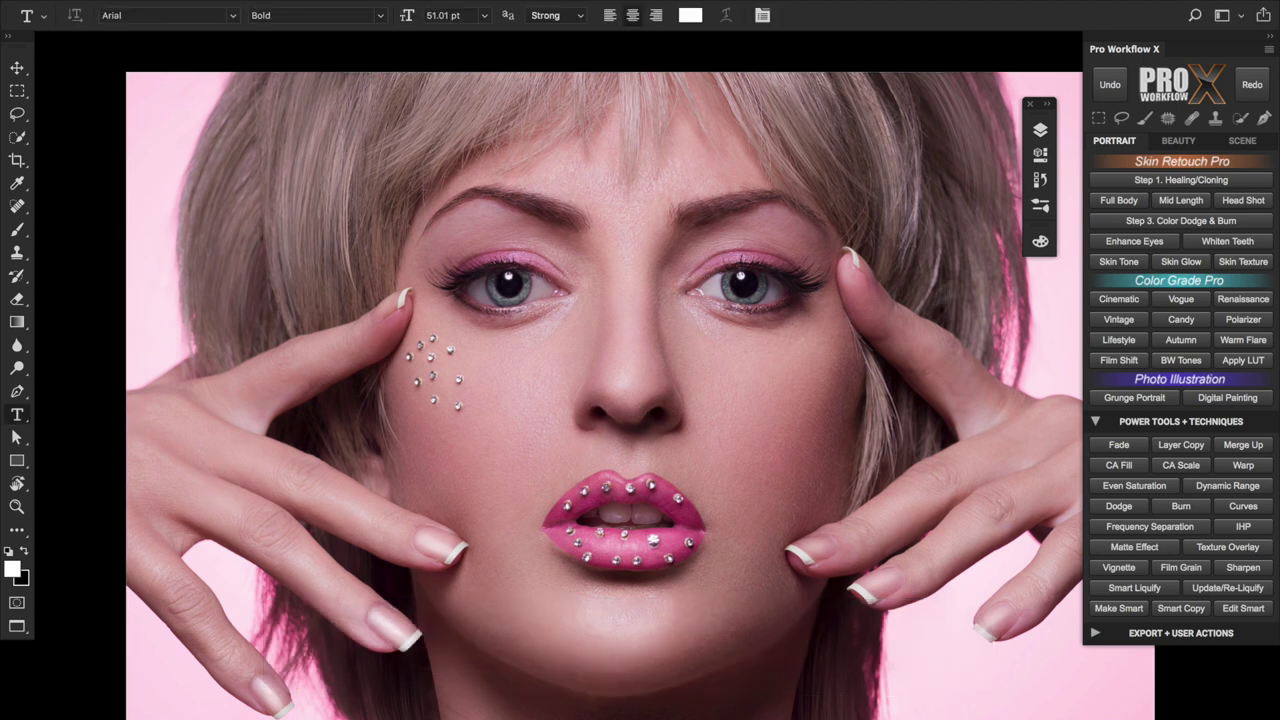
pyautogui.hotkey('ctrl', 'd')
pyautogui.click(1122, 118)
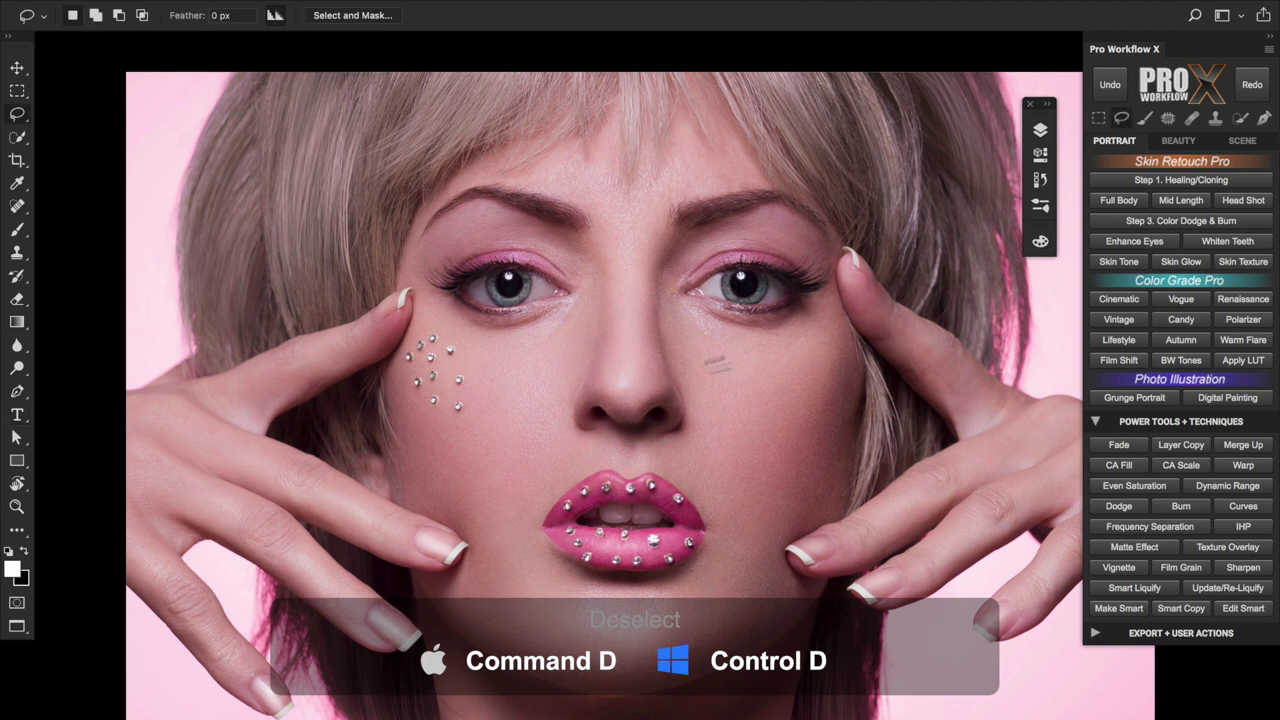
pyautogui.moveTo(578, 350)
pyautogui.mouseDown()
pyautogui.moveTo(517, 368)
pyautogui.moveTo(454, 354)
pyautogui.moveTo(388, 253)
pyautogui.moveTo(452, 223)
pyautogui.moveTo(550, 228)
pyautogui.moveTo(609, 294)
pyautogui.moveTo(572, 354)
pyautogui.mouseUp()
pyautogui.rightClick(572, 354)
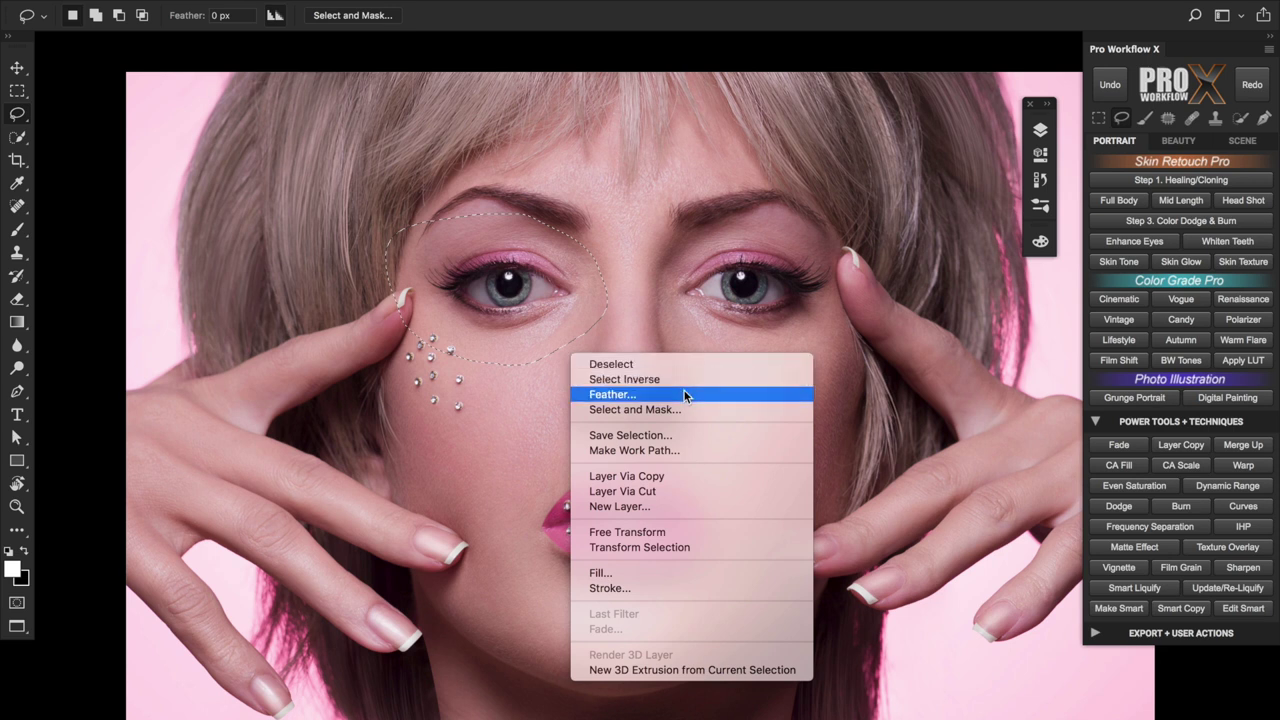
pyautogui.click(660, 364)
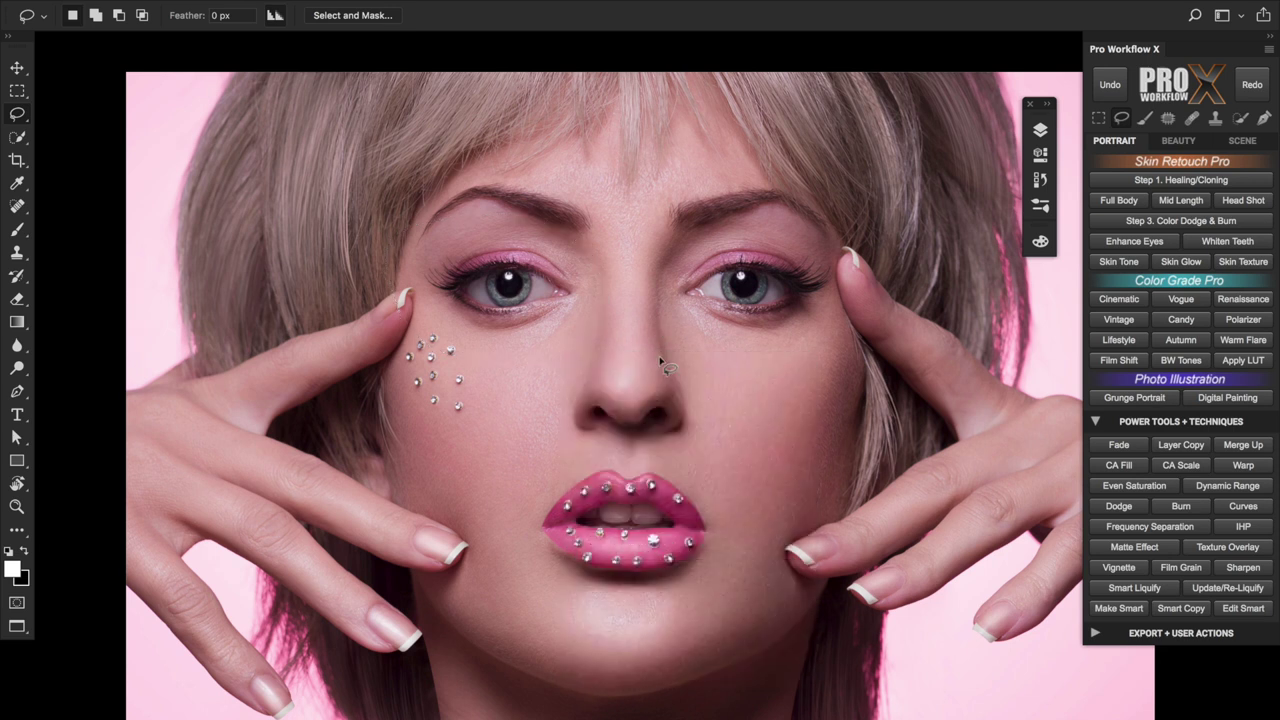
pyautogui.hotkey('ctrl', '0')
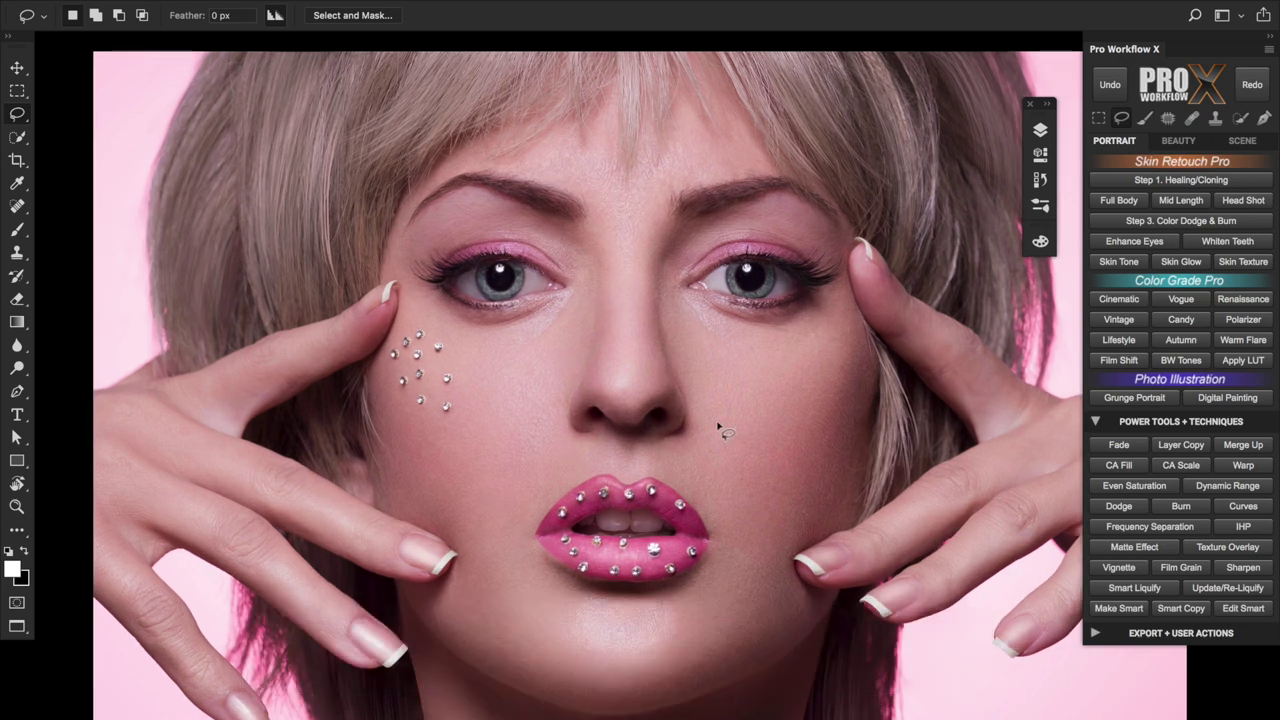
pyautogui.moveTo(714, 420)
pyautogui.mouseDown()
pyautogui.moveTo(620, 340)
pyautogui.moveTo(635, 242)
pyautogui.moveTo(809, 309)
pyautogui.moveTo(820, 480)
pyautogui.moveTo(677, 431)
pyautogui.moveTo(649, 383)
pyautogui.moveTo(674, 391)
pyautogui.moveTo(689, 423)
pyautogui.mouseUp()
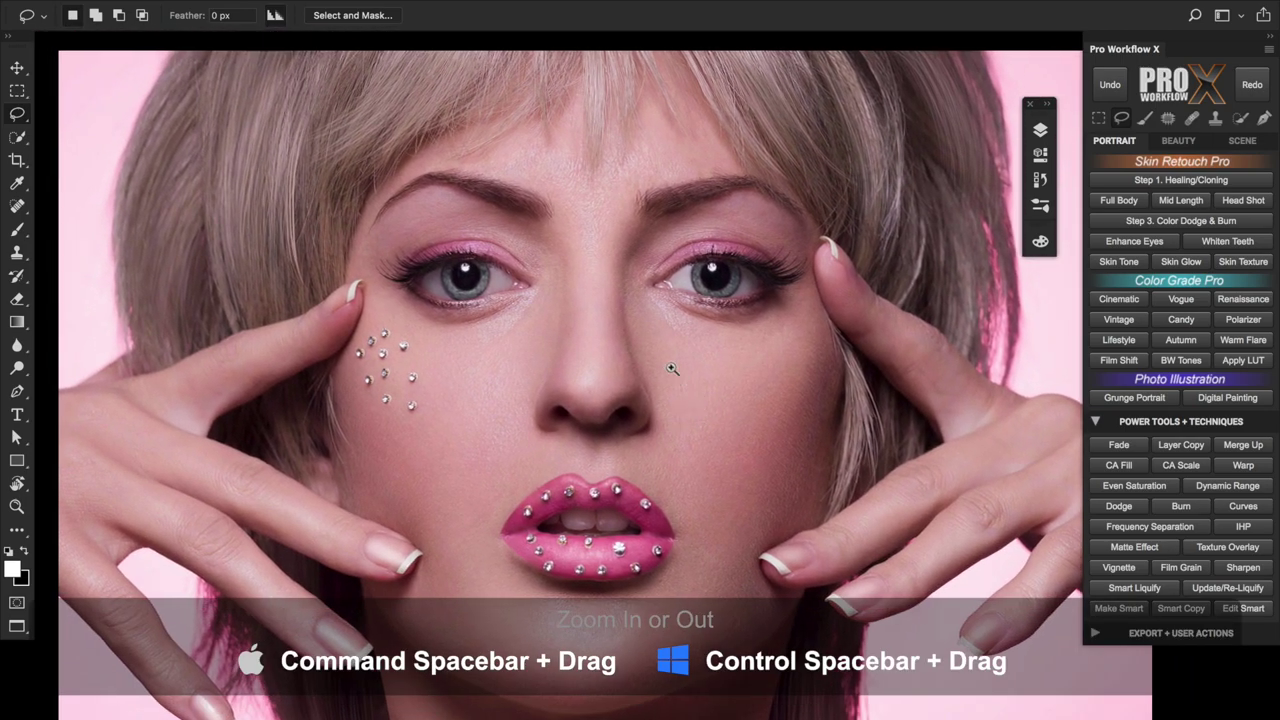
pyautogui.moveTo(672, 369)
pyautogui.mouseDown()
pyautogui.moveTo(714, 417)
pyautogui.moveTo(734, 420)
pyautogui.moveTo(665, 410)
pyautogui.moveTo(810, 444)
pyautogui.moveTo(760, 435)
pyautogui.moveTo(711, 449)
pyautogui.moveTo(823, 455)
pyautogui.moveTo(819, 355)
pyautogui.moveTo(818, 623)
pyautogui.moveTo(829, 260)
pyautogui.mouseUp()
pyautogui.press('b')
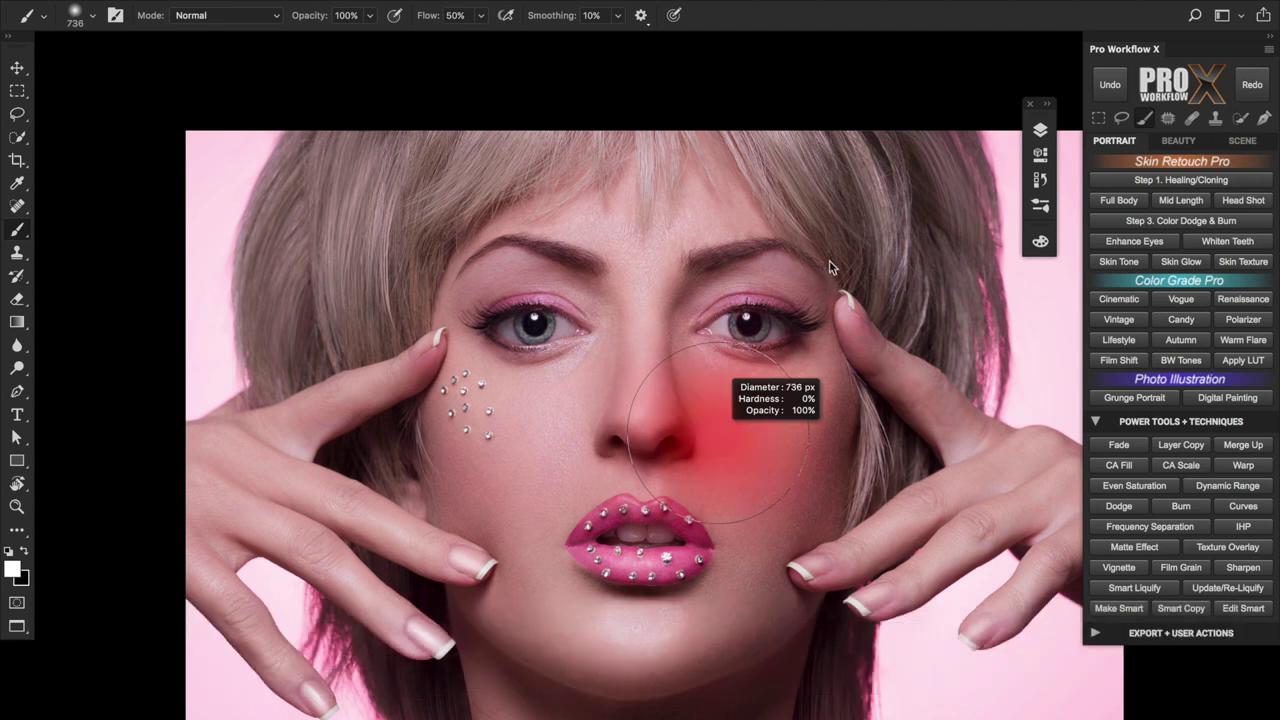